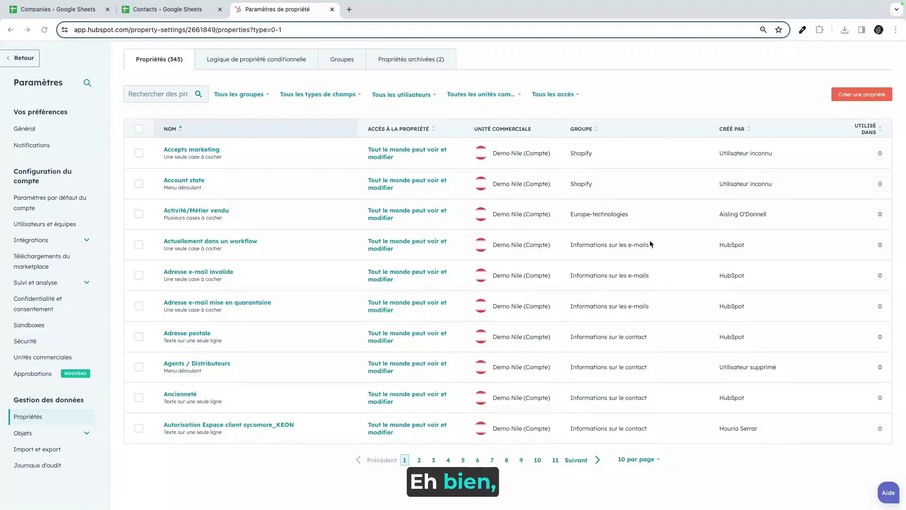
Step: Switch the property settings from contact properties to company properties (Propriétés Entreprise)
{"action": "scroll", "coordinate": [647, 256], "scroll_direction": "up", "scroll_amount": 3}
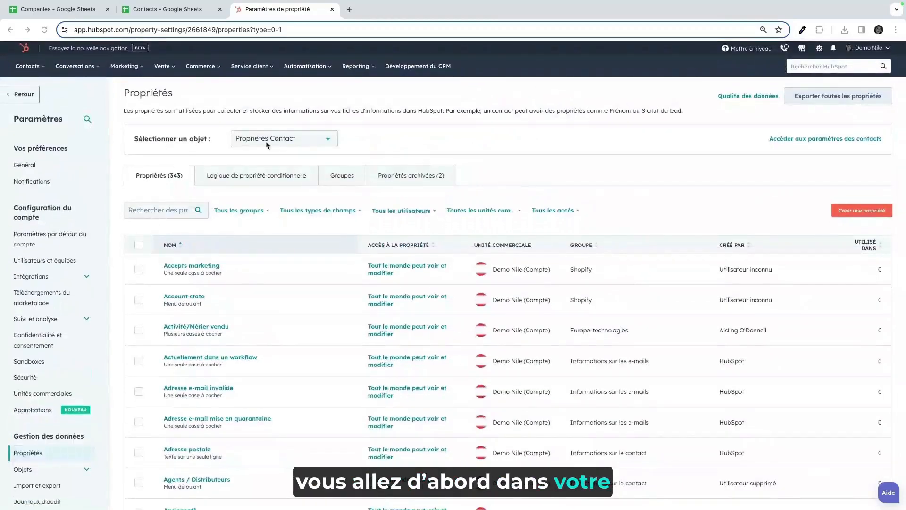
{"action": "left_click", "coordinate": [287, 140]}
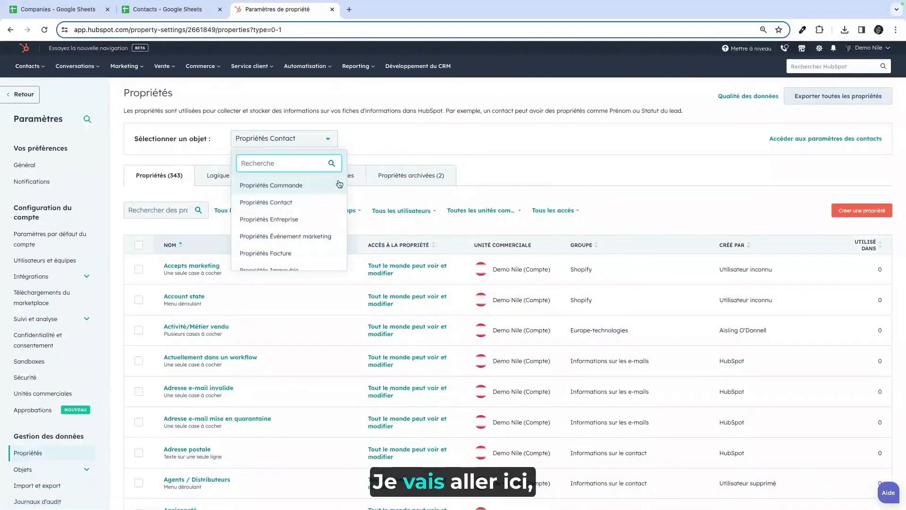
{"action": "left_click", "coordinate": [264, 219]}
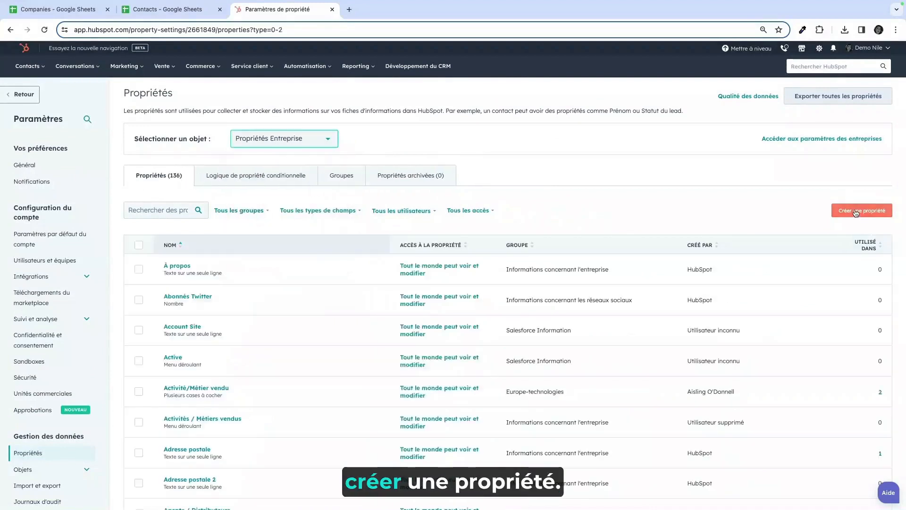
Step: Start a new company property in the group Informations concernant l'entreprise with the label "Unique Value"
{"action": "left_click", "coordinate": [860, 210]}
{"action": "left_click", "coordinate": [734, 170]}
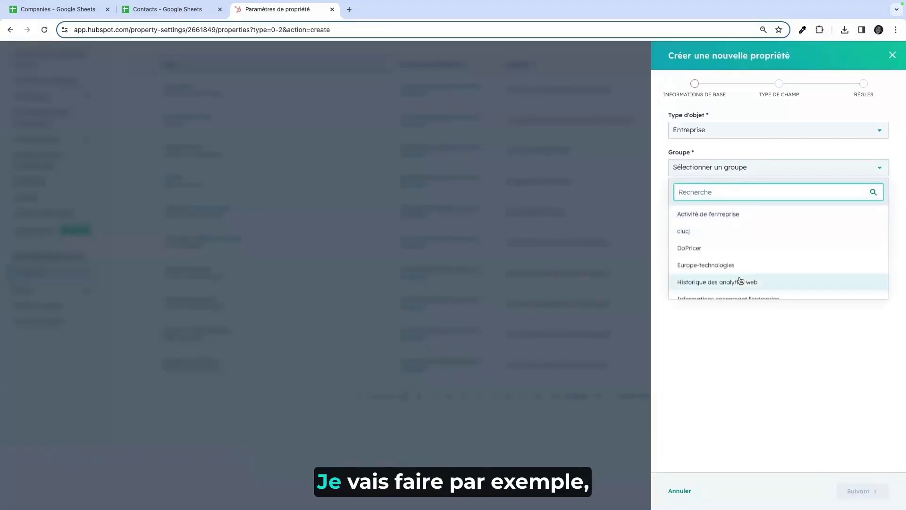
{"action": "scroll", "coordinate": [741, 281], "scroll_direction": "down", "scroll_amount": 3}
{"action": "left_click", "coordinate": [738, 218]}
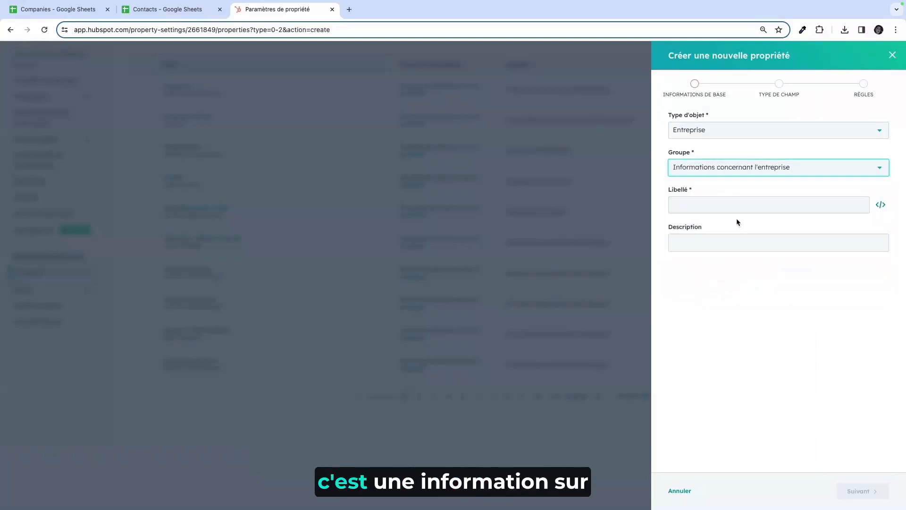
{"action": "left_click", "coordinate": [706, 206]}
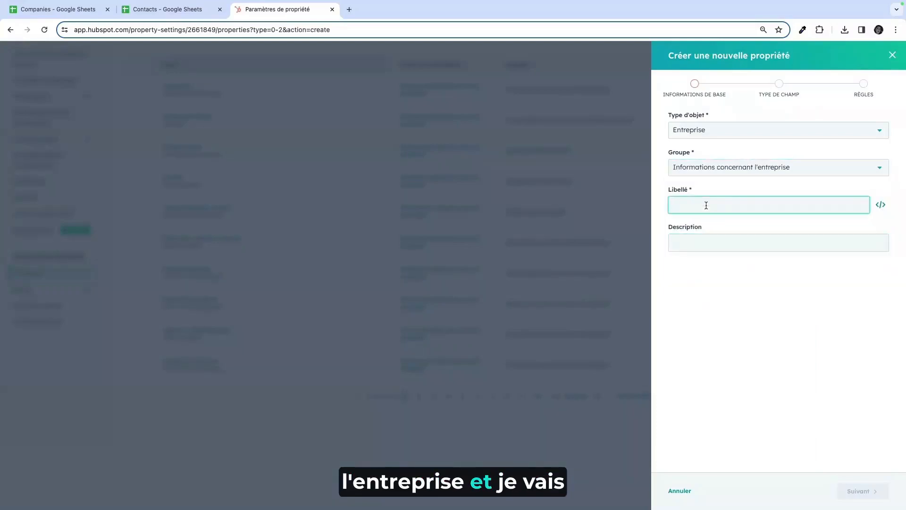
{"action": "type", "text": "Uniqu"}
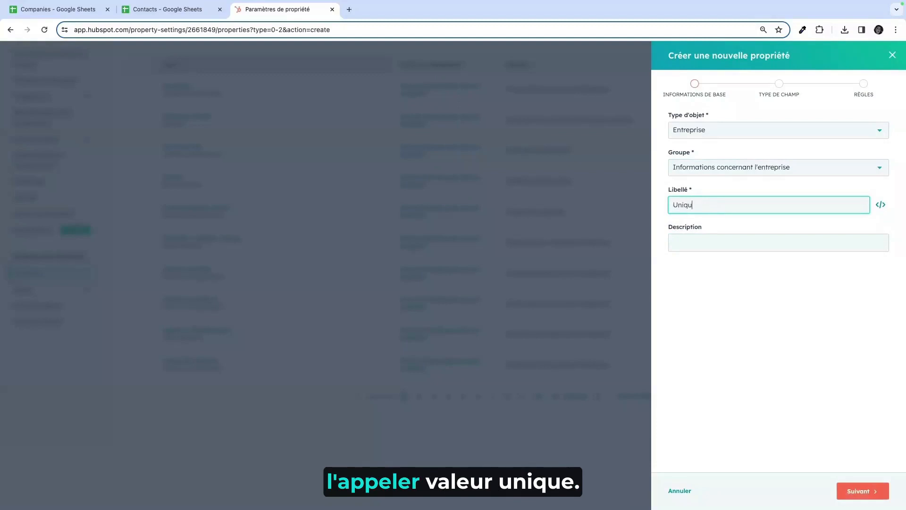
{"action": "type", "text": "e Value"}
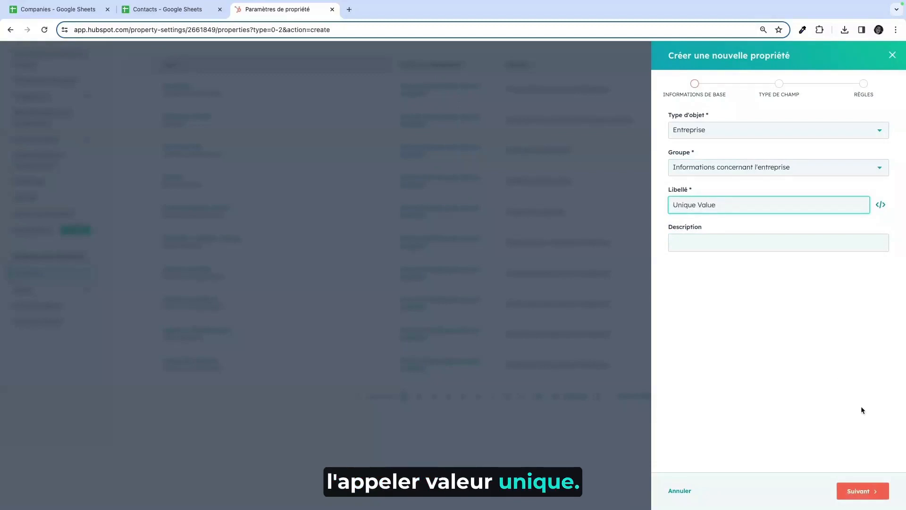
{"action": "left_click", "coordinate": [849, 491]}
Step: Make the new property a single-line text field, require unique values for it, and create it
{"action": "left_click", "coordinate": [684, 151]}
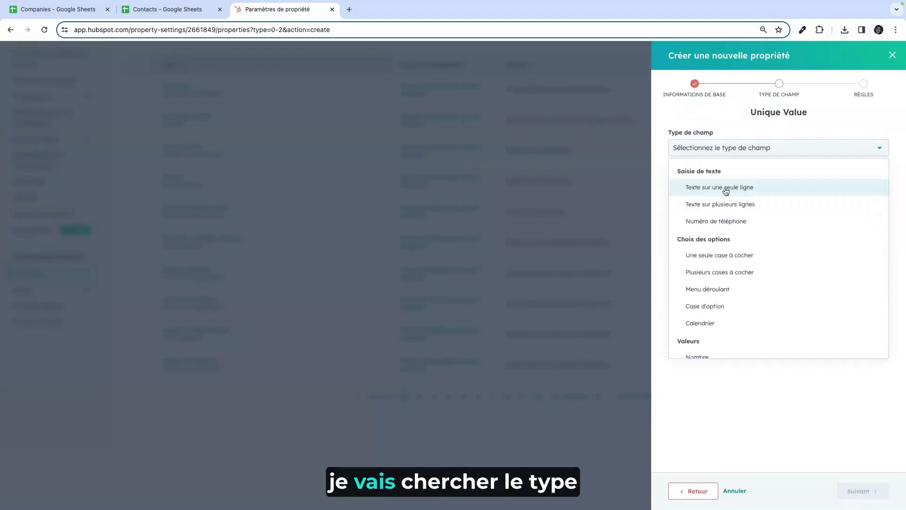
{"action": "left_click", "coordinate": [714, 187]}
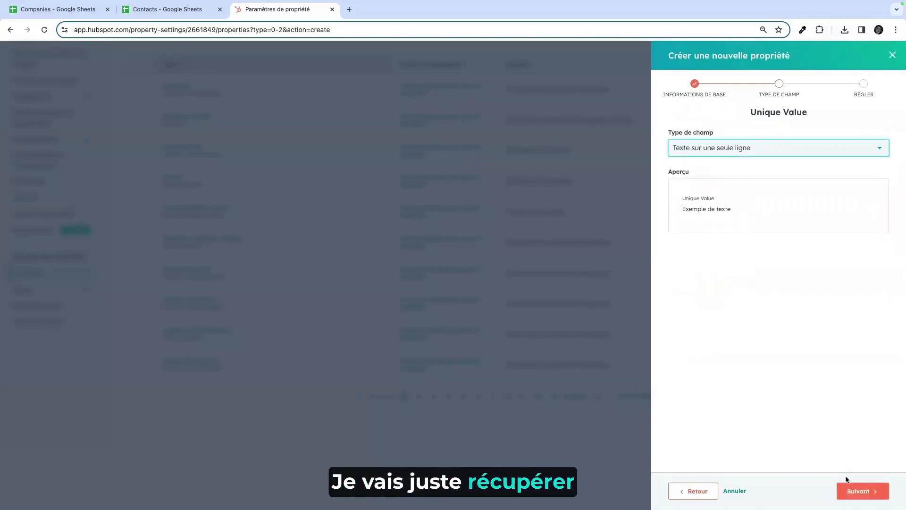
{"action": "left_click", "coordinate": [857, 491]}
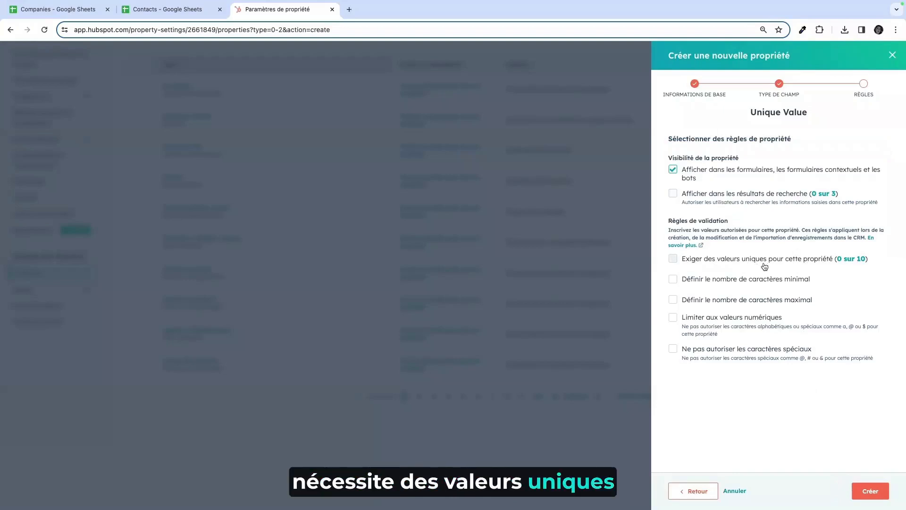
{"action": "left_click", "coordinate": [802, 266]}
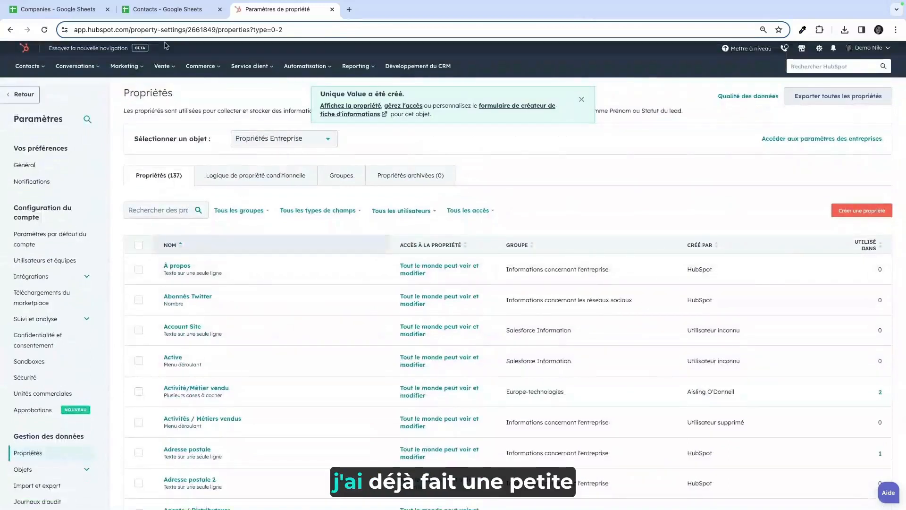
Step: Switch to Google Sheets and examine the columns of the Companies and Contacts test lists at a larger zoom
{"action": "left_click", "coordinate": [78, 17]}
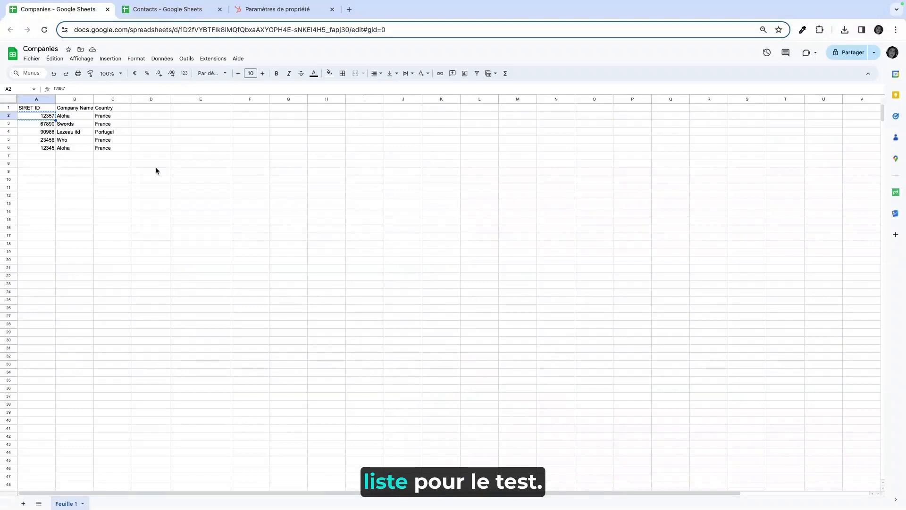
{"action": "key", "text": "super+plus"}
{"action": "key", "text": "super+plus"}
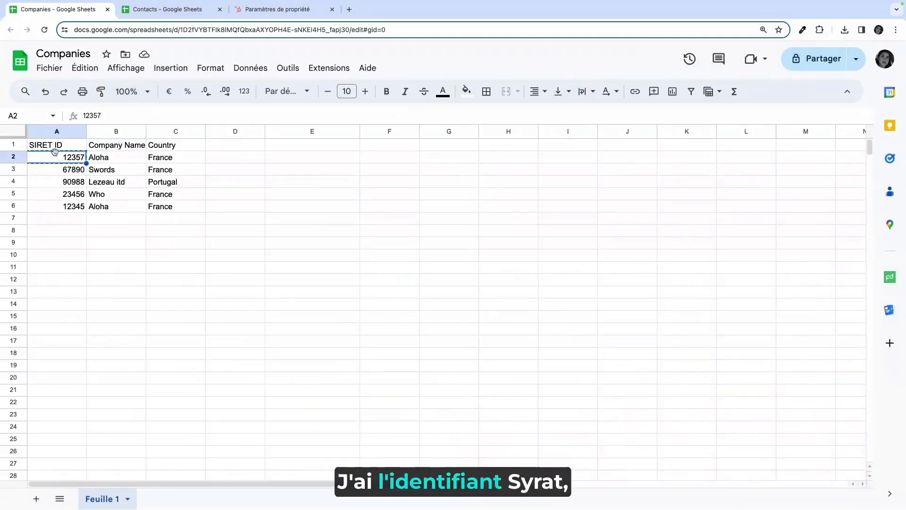
{"action": "left_click", "coordinate": [160, 133]}
{"action": "left_click", "coordinate": [139, 12]}
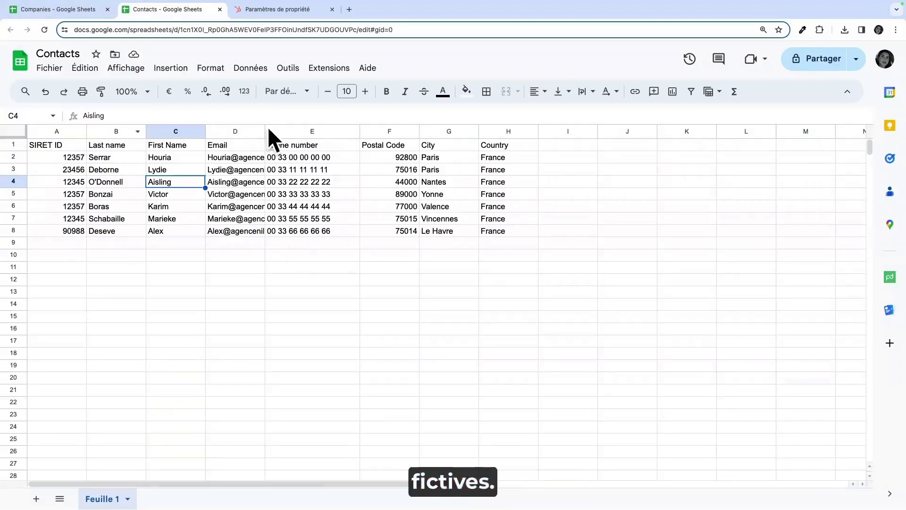
Step: Download the Companies spreadsheet as a Microsoft Excel (.xlsx) file
{"action": "left_click", "coordinate": [68, 12]}
{"action": "left_click", "coordinate": [49, 68]}
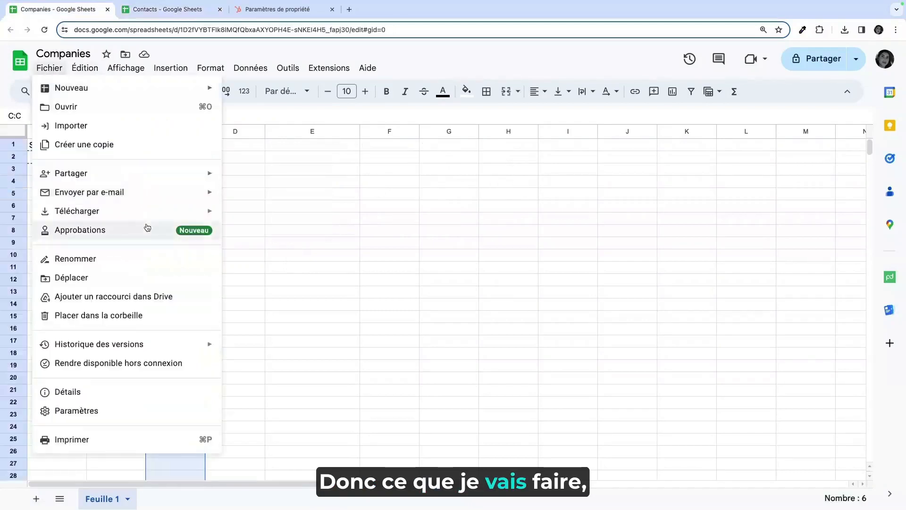
{"action": "mouse_move", "coordinate": [134, 212]}
{"action": "left_click", "coordinate": [300, 222]}
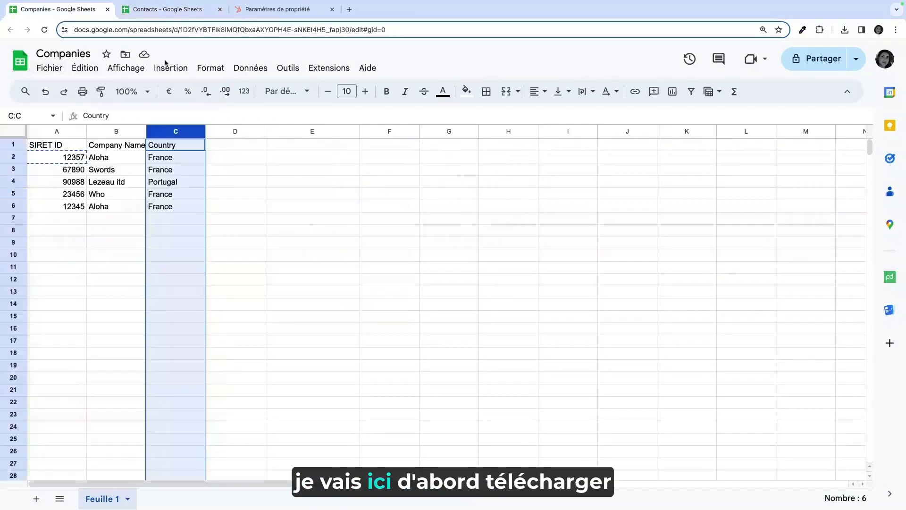
{"action": "left_click", "coordinate": [256, 191]}
Step: Switch to HubSpot and start a new import from the contacts list, choosing to import a file from the computer
{"action": "left_click", "coordinate": [270, 11]}
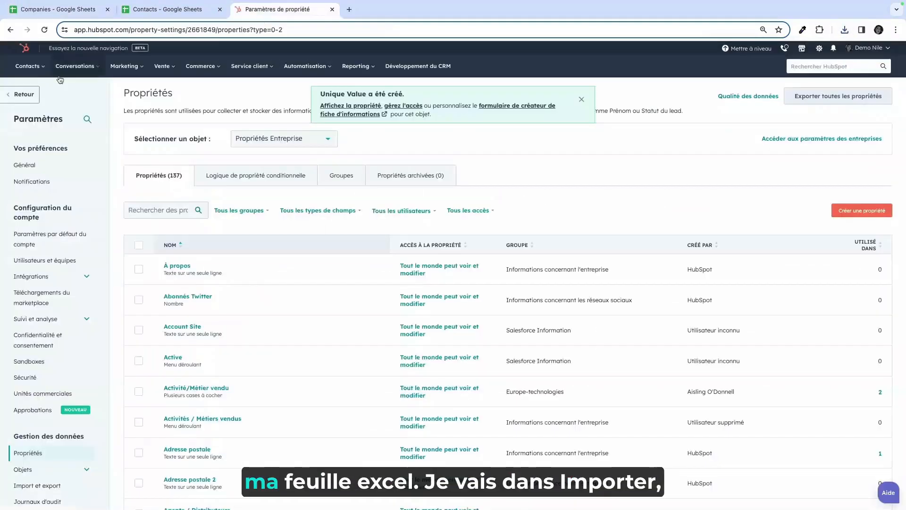
{"action": "left_click", "coordinate": [31, 71]}
{"action": "left_click", "coordinate": [29, 91]}
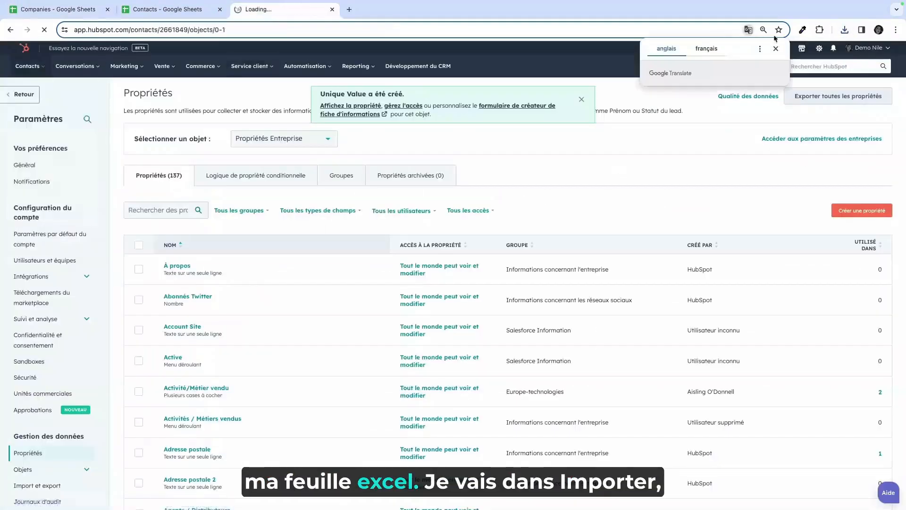
{"action": "left_click", "coordinate": [776, 49]}
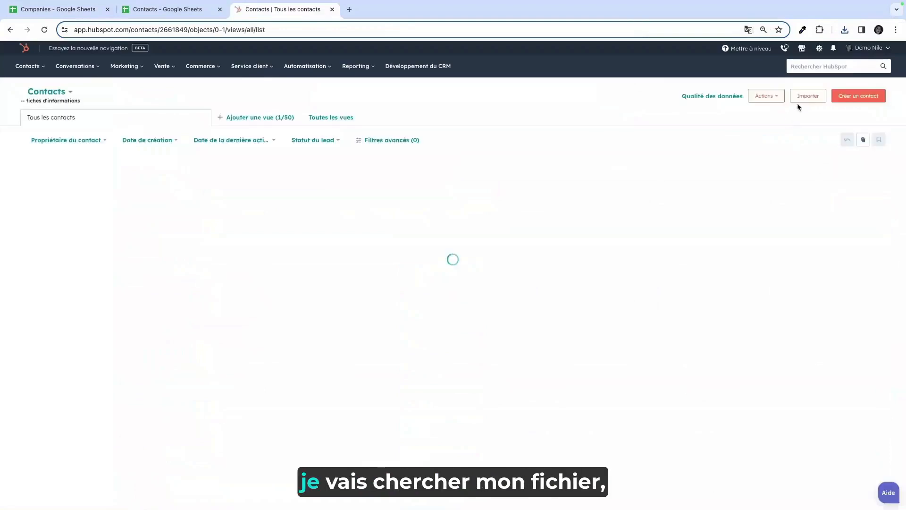
{"action": "left_click", "coordinate": [806, 96]}
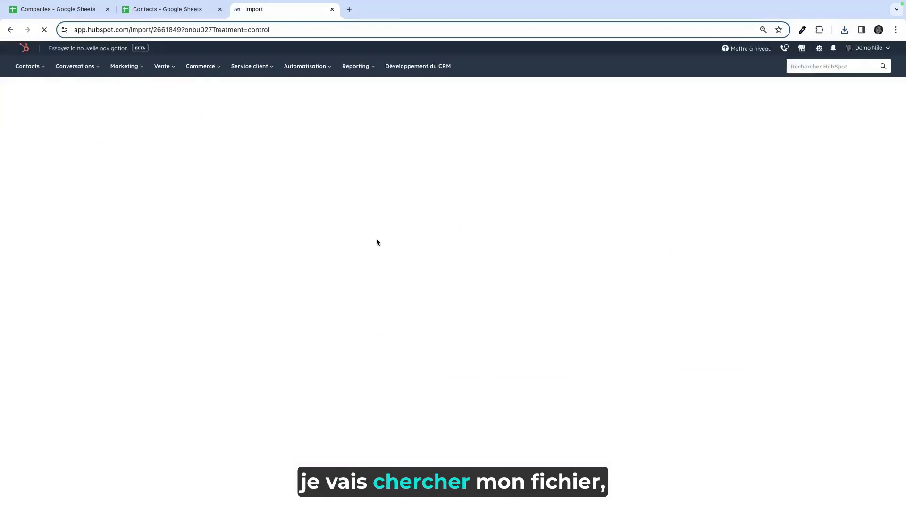
{"action": "left_click", "coordinate": [374, 243]}
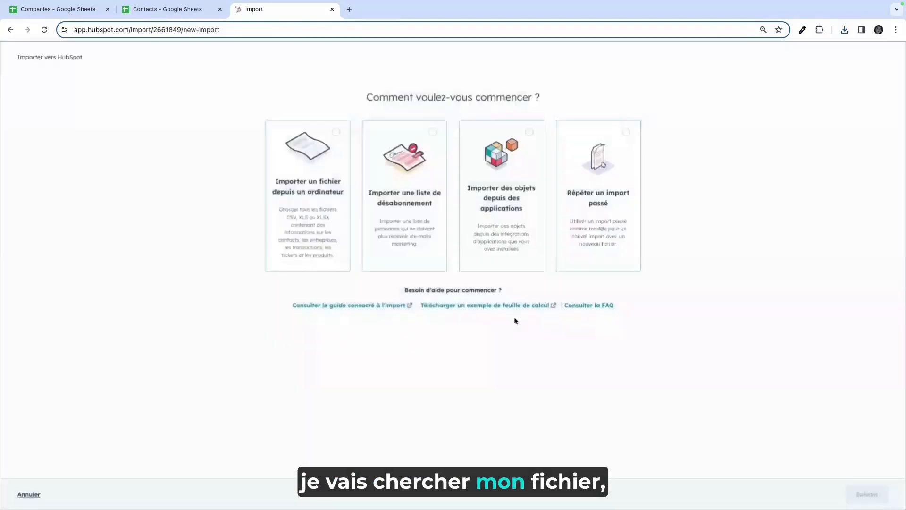
{"action": "left_click", "coordinate": [323, 208]}
{"action": "left_click", "coordinate": [855, 494]}
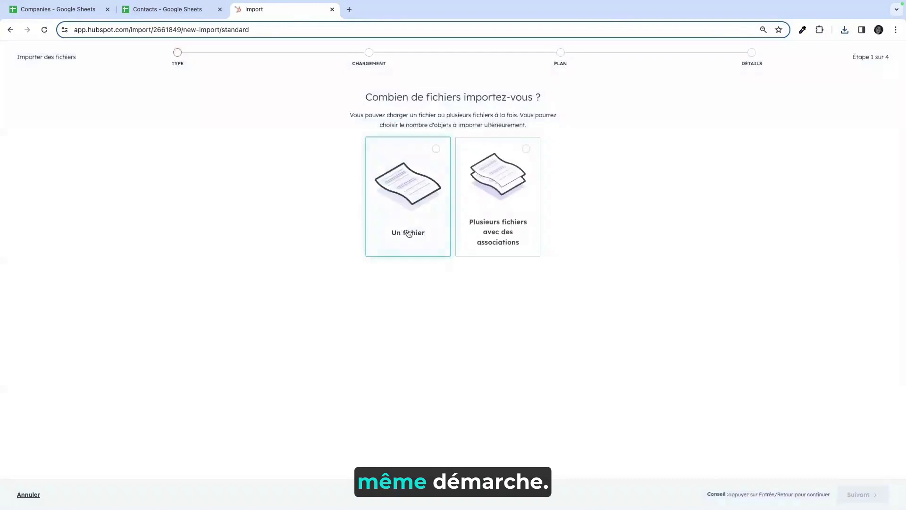
Step: Configure the import for one file with one object and choose Entreprises as the object
{"action": "left_click", "coordinate": [410, 231]}
{"action": "left_click", "coordinate": [850, 490]}
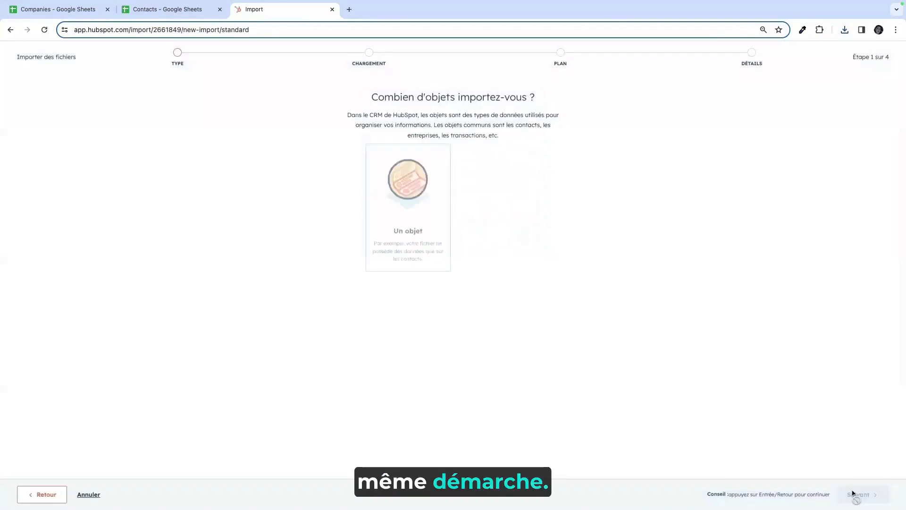
{"action": "left_click", "coordinate": [427, 259]}
{"action": "left_click", "coordinate": [845, 494]}
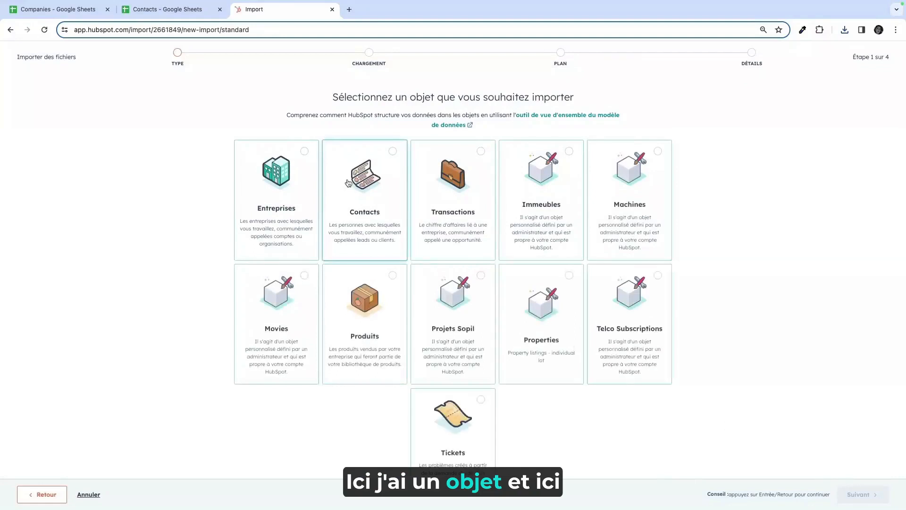
{"action": "left_click", "coordinate": [348, 185]}
{"action": "left_click", "coordinate": [301, 211]}
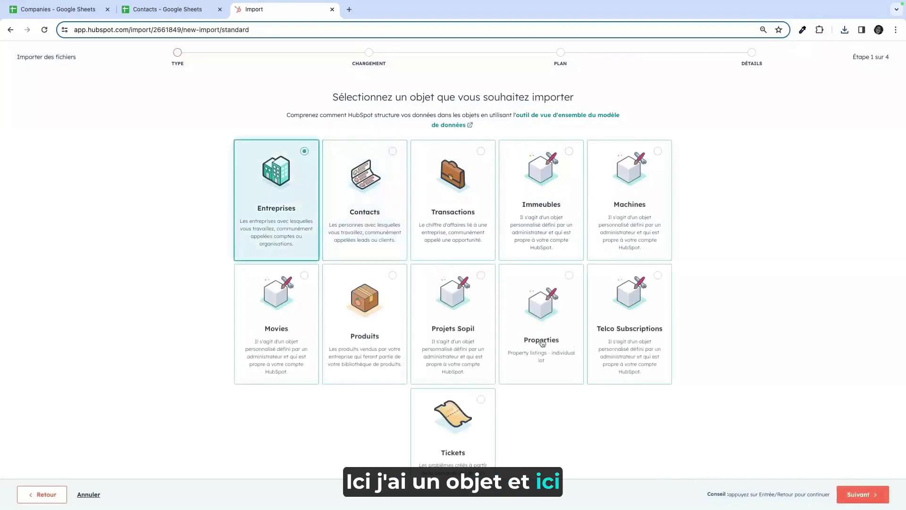
{"action": "left_click", "coordinate": [869, 495]}
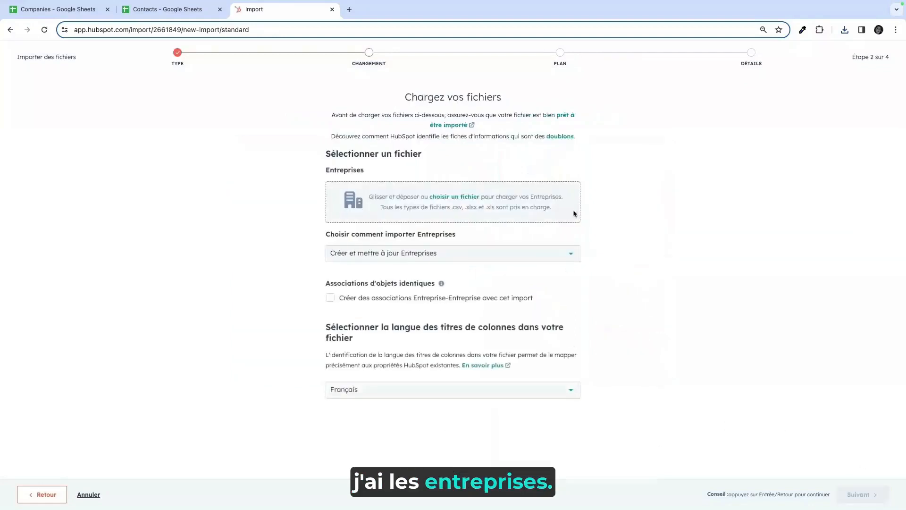
Step: Load the downloaded Companies.xlsx as the Entreprises file and continue to the column mapping
{"action": "left_click", "coordinate": [846, 27]}
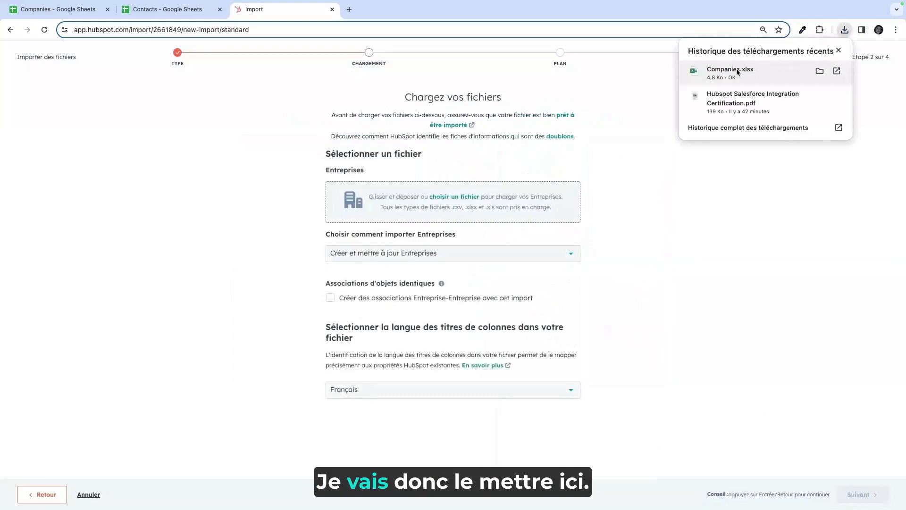
{"action": "left_click_drag", "start_coordinate": [737, 72], "coordinate": [527, 211]}
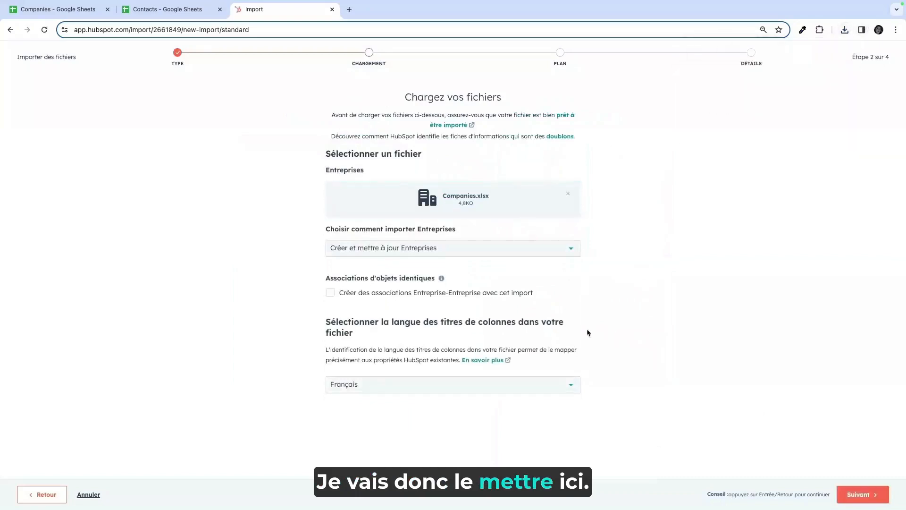
{"action": "left_click", "coordinate": [860, 496]}
Step: Map the SIRET ID column to the company property Unique Value and finish the import under the name Companies.xlsx
{"action": "left_click", "coordinate": [443, 272]}
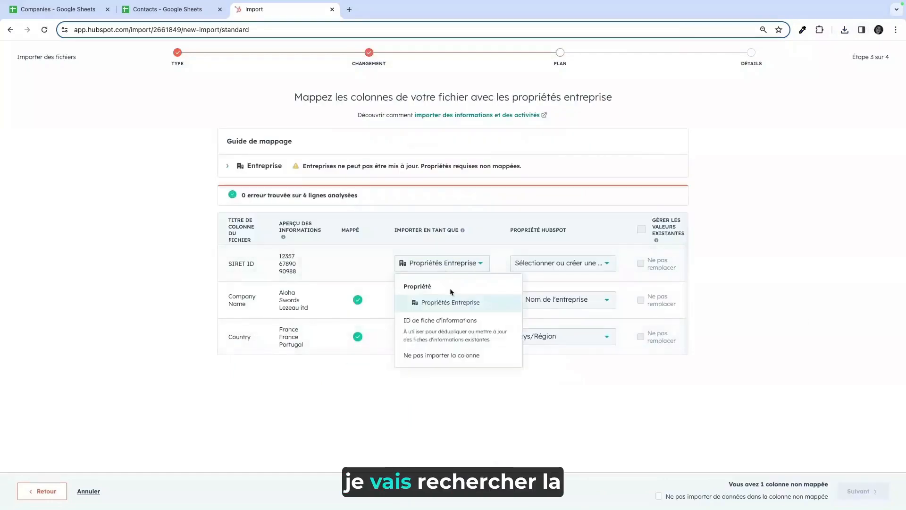
{"action": "left_click", "coordinate": [449, 301]}
{"action": "left_click", "coordinate": [540, 263]}
{"action": "type", "text": "uniqu"}
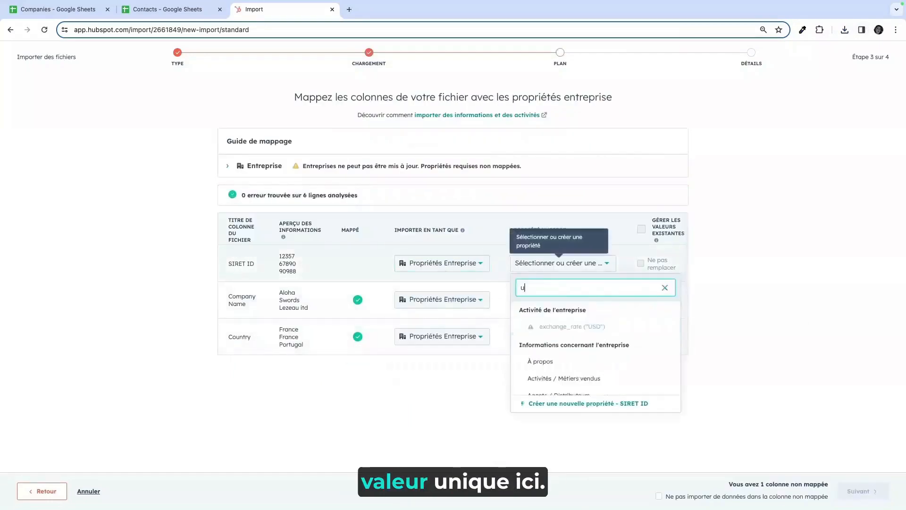
{"action": "key", "text": "Return"}
{"action": "mouse_move", "coordinate": [520, 262]}
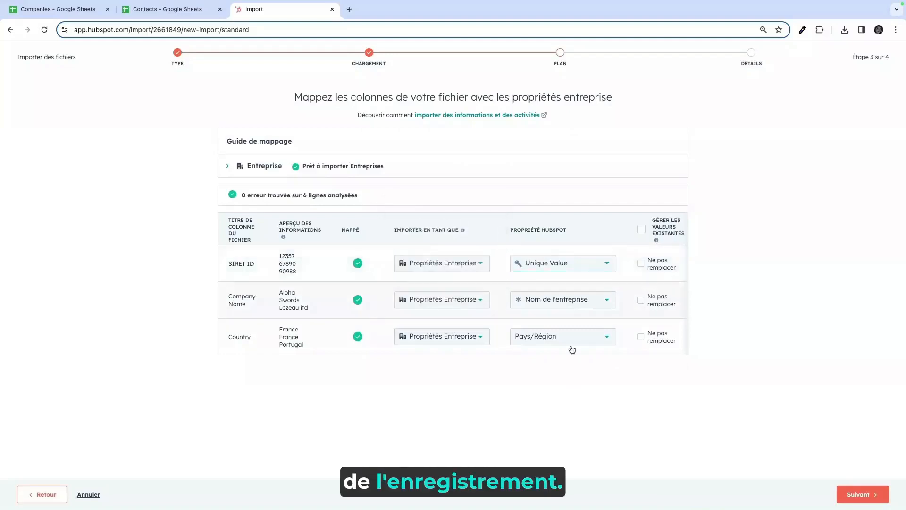
{"action": "left_click", "coordinate": [861, 495]}
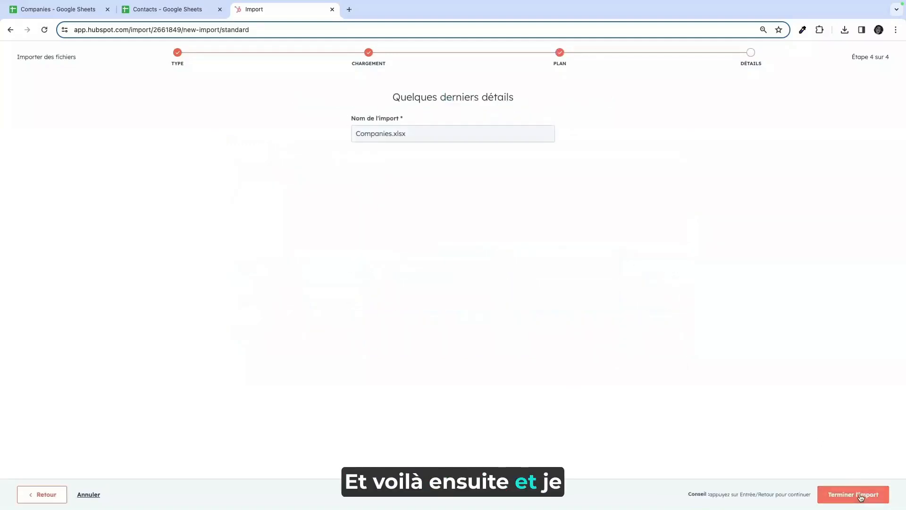
{"action": "left_click", "coordinate": [861, 495]}
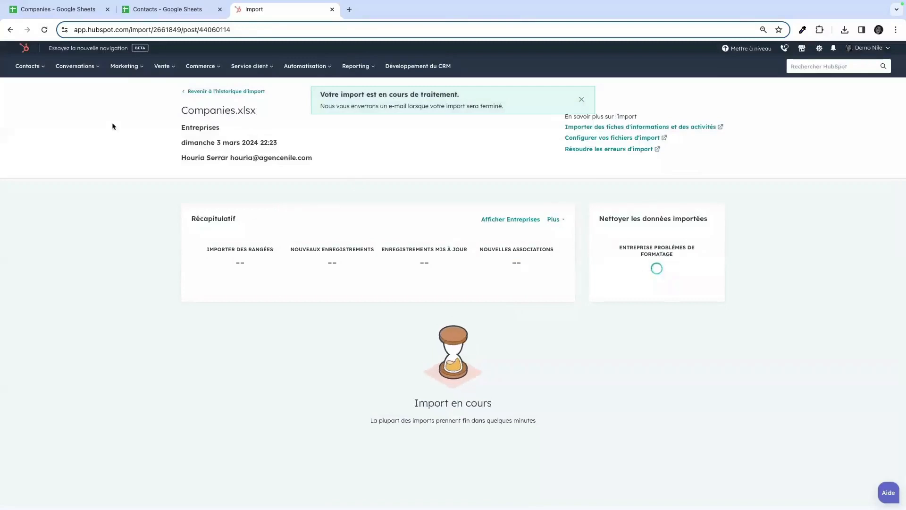
Step: Review the company names in the Companies and Contacts sheets and compare them with the list of imported companies in HubSpot
{"action": "left_click", "coordinate": [71, 9]}
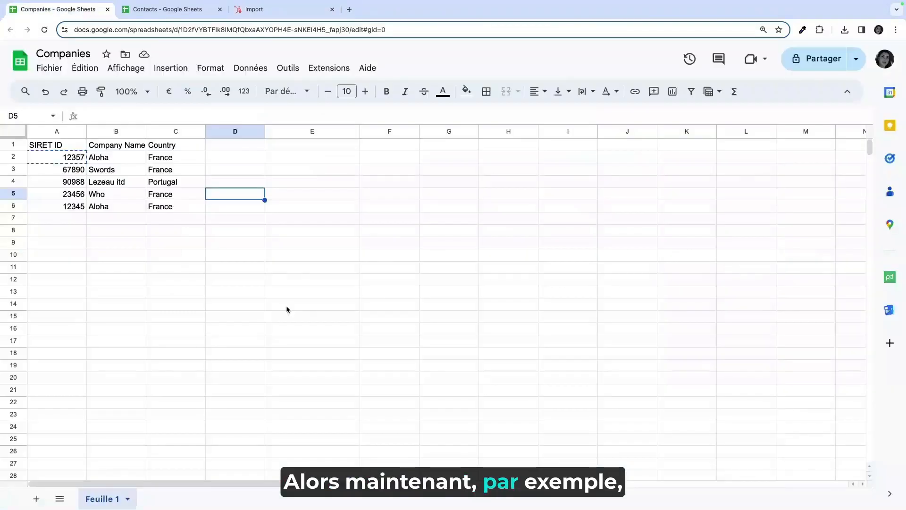
{"action": "left_click", "coordinate": [128, 160]}
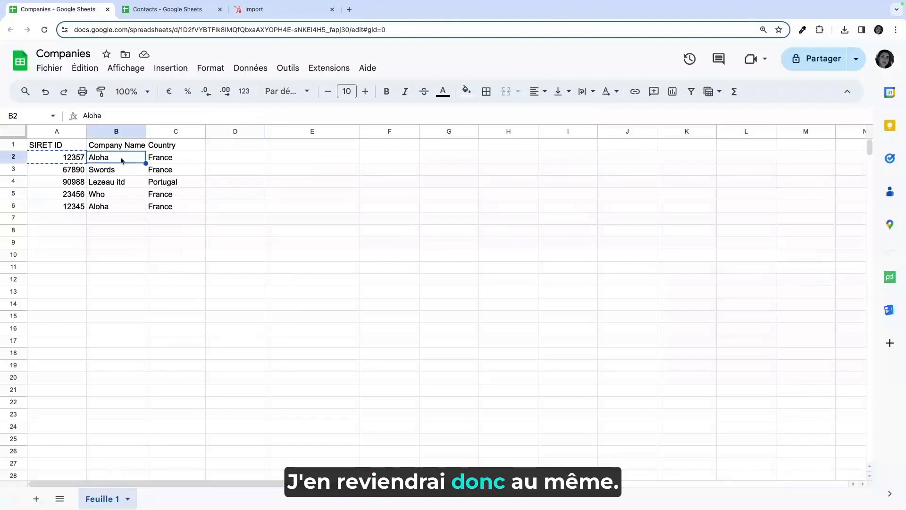
{"action": "left_click", "coordinate": [150, 9]}
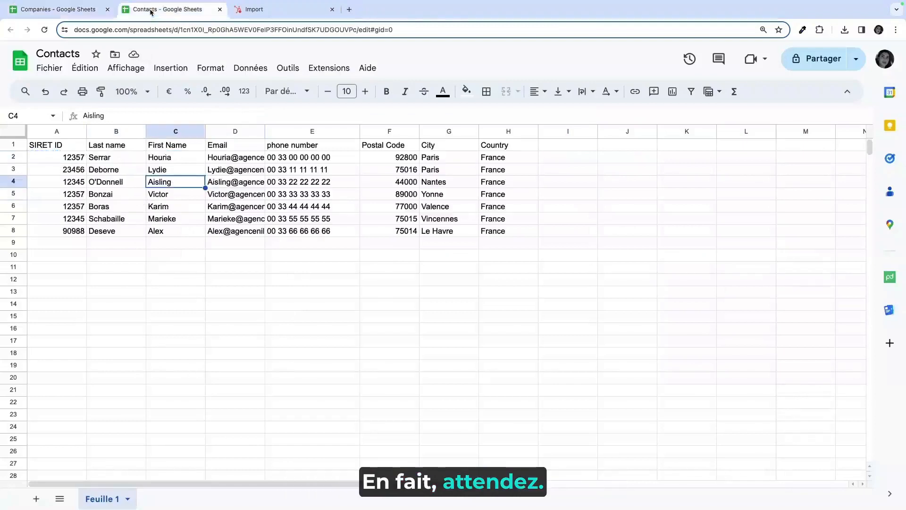
{"action": "left_click", "coordinate": [266, 10]}
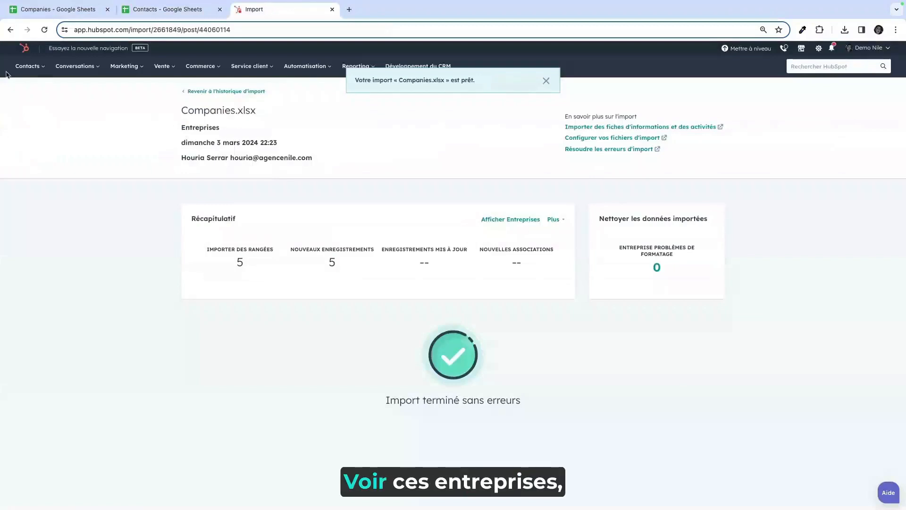
{"action": "left_click", "coordinate": [519, 219]}
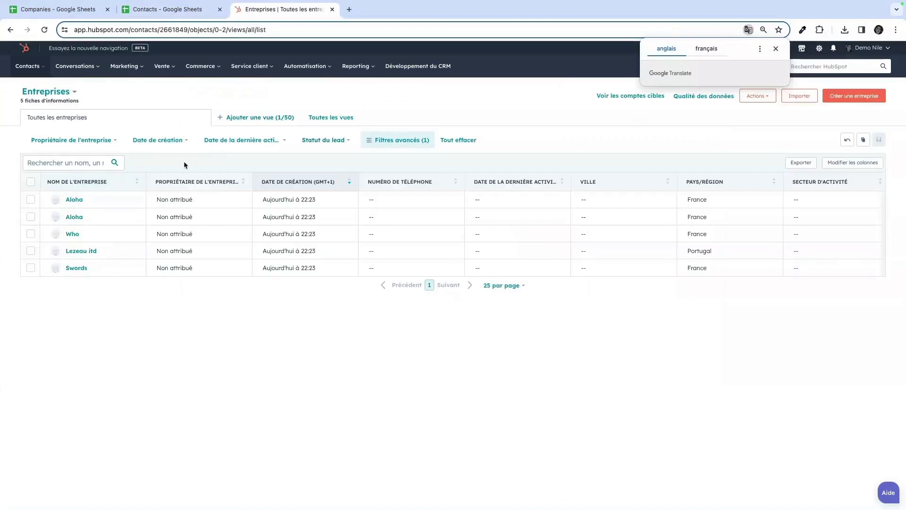
{"action": "left_click", "coordinate": [83, 10]}
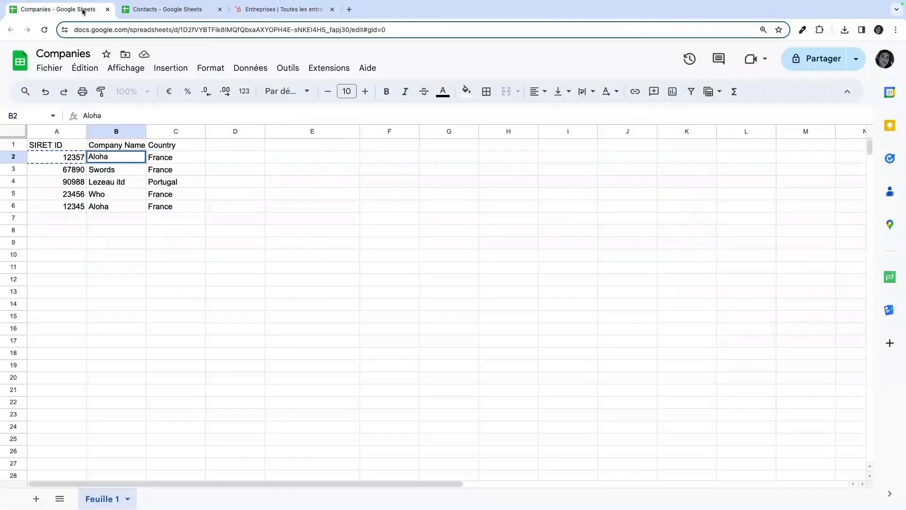
{"action": "left_click", "coordinate": [255, 17]}
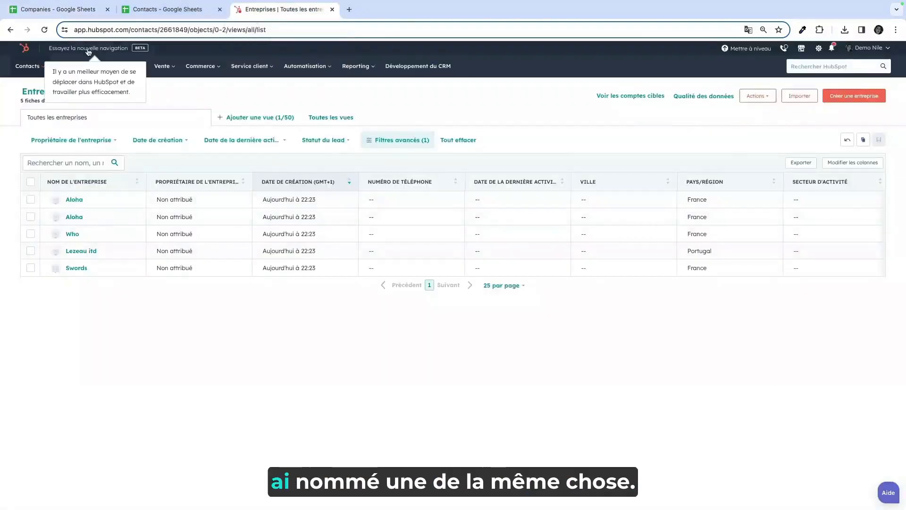
Step: Switch to the Companies Google Sheet and rename the company in cell B6 as Aloha Test
{"action": "left_click", "coordinate": [78, 17]}
{"action": "left_click", "coordinate": [126, 206]}
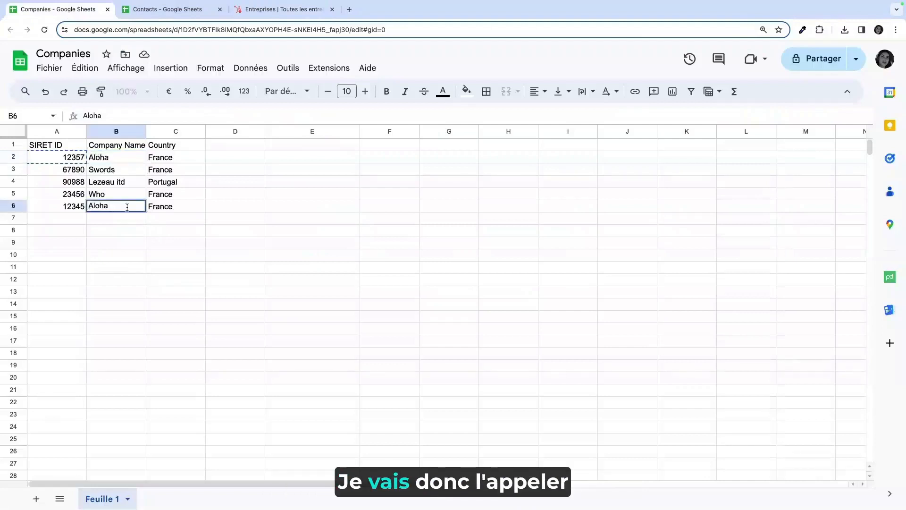
{"action": "type", "text": "Tes"}
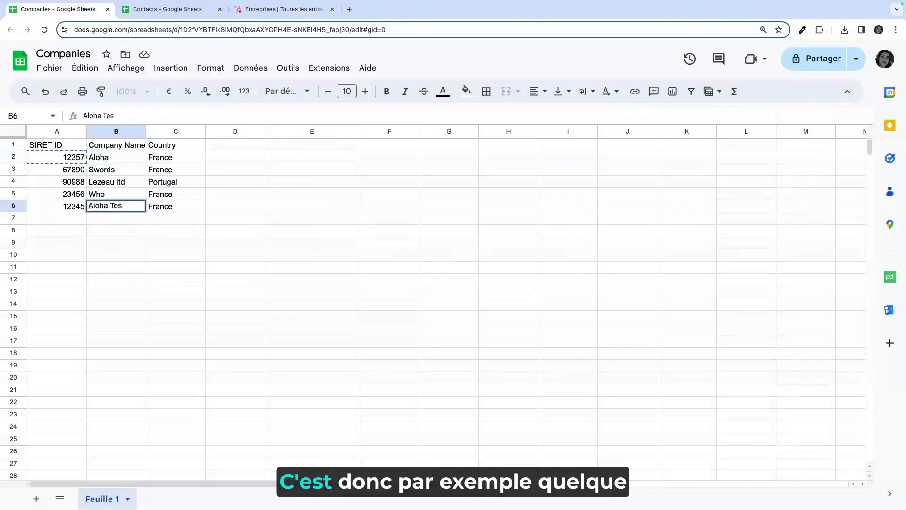
{"action": "type", "text": "t"}
{"action": "left_click", "coordinate": [164, 227]}
{"action": "left_click", "coordinate": [116, 207]}
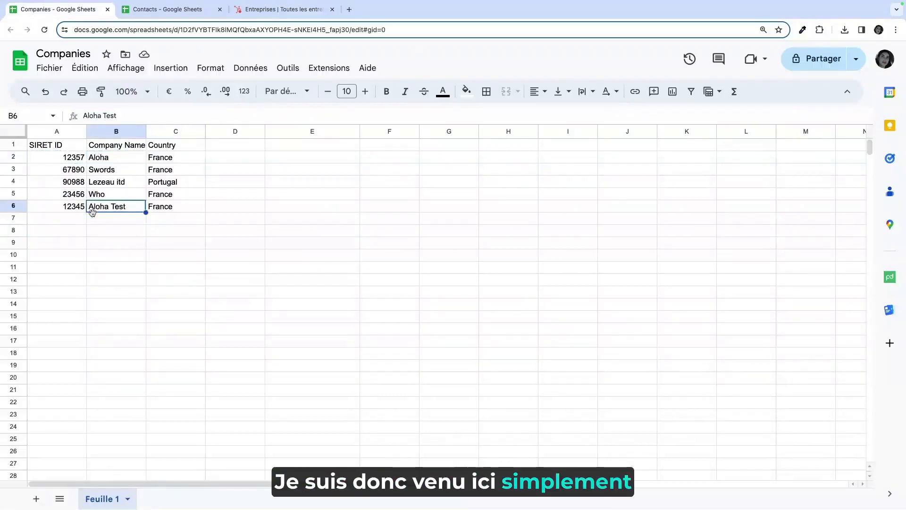
Step: Set the country of Swords to Morocco and rename the company in cell B5 as Who This
{"action": "left_click", "coordinate": [115, 173]}
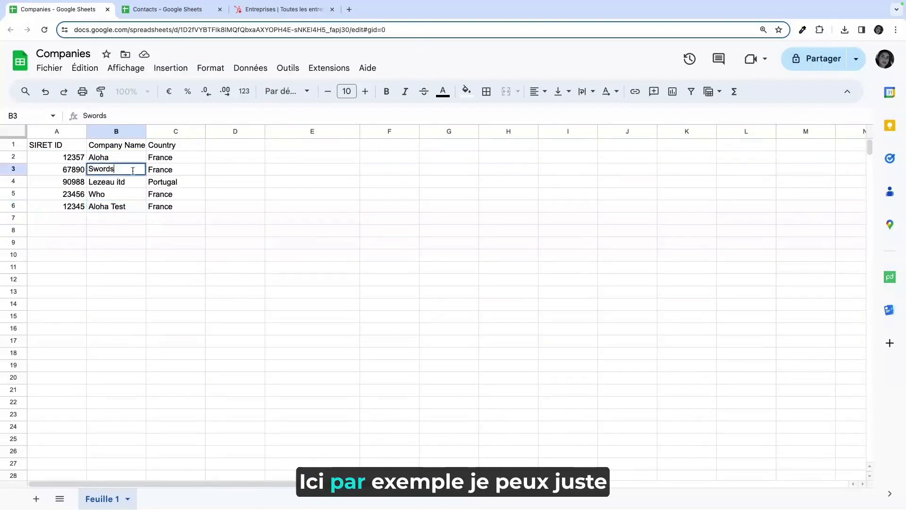
{"action": "left_click", "coordinate": [184, 173]}
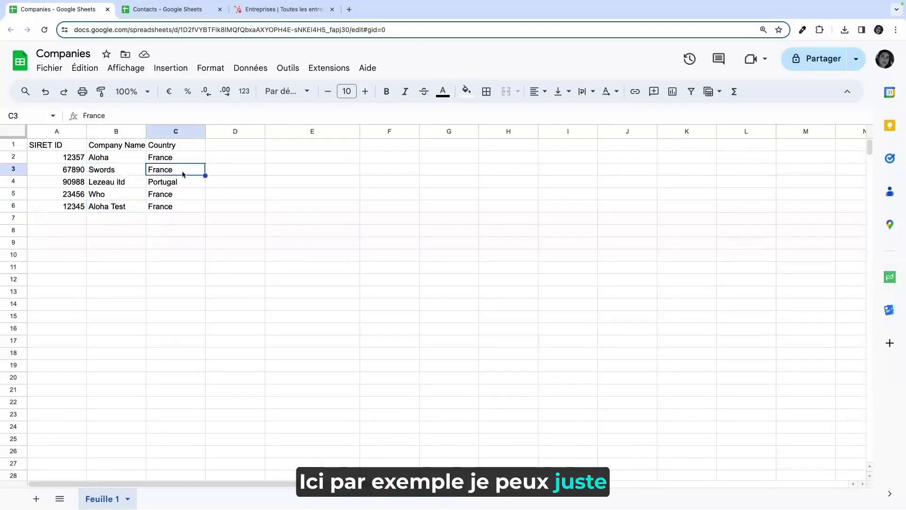
{"action": "type", "text": "Morocco"}
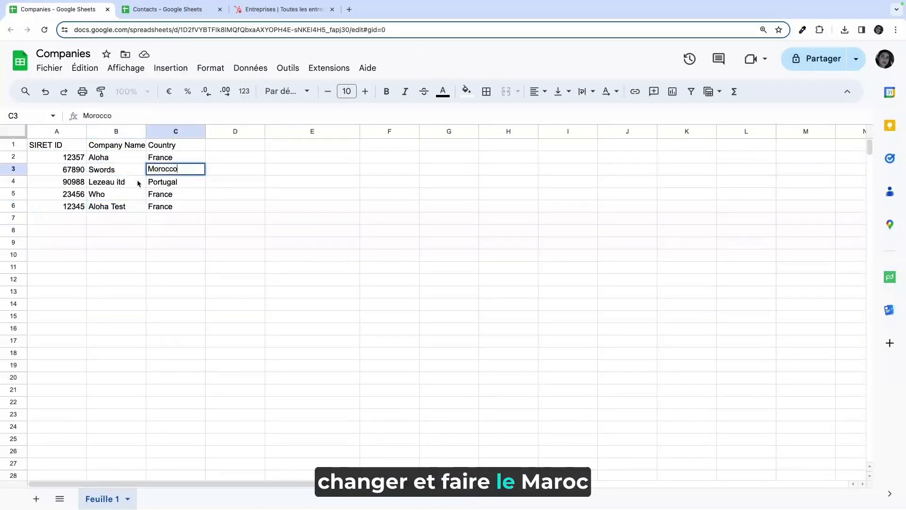
{"action": "left_click", "coordinate": [129, 198]}
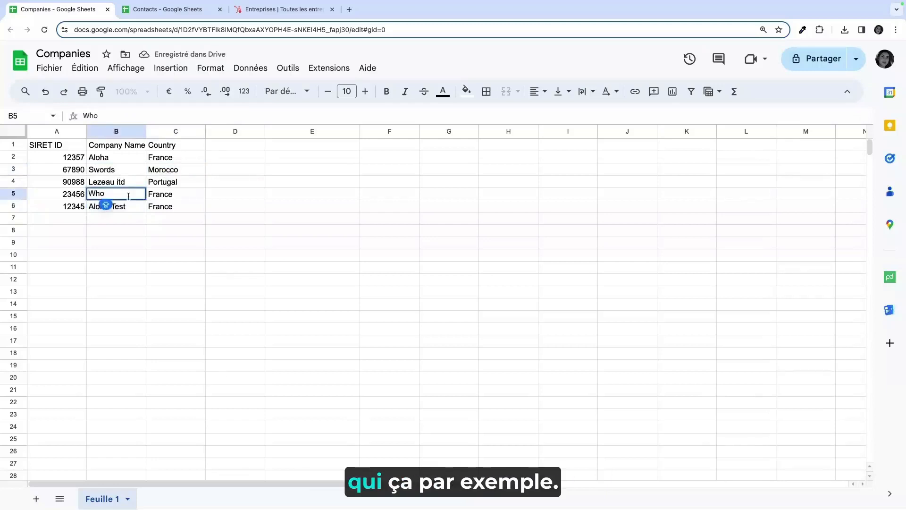
{"action": "type", "text": "This"}
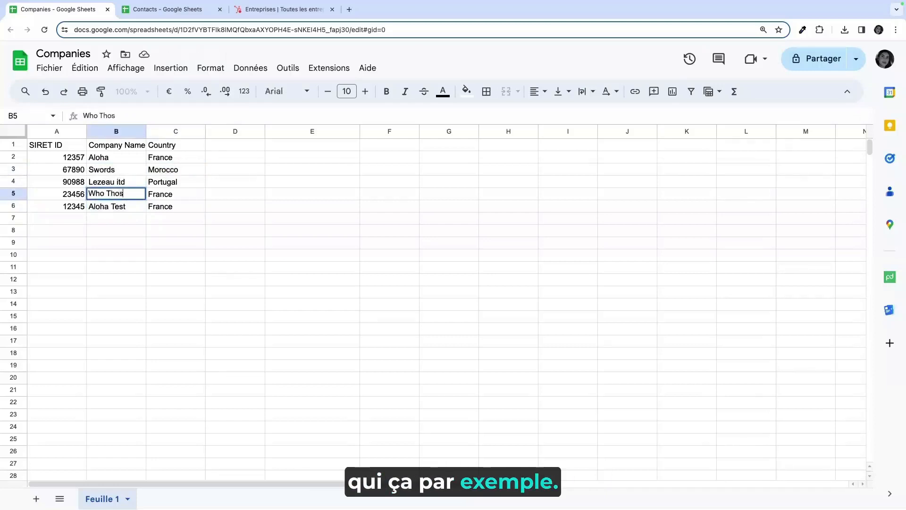
{"action": "key", "text": "Return"}
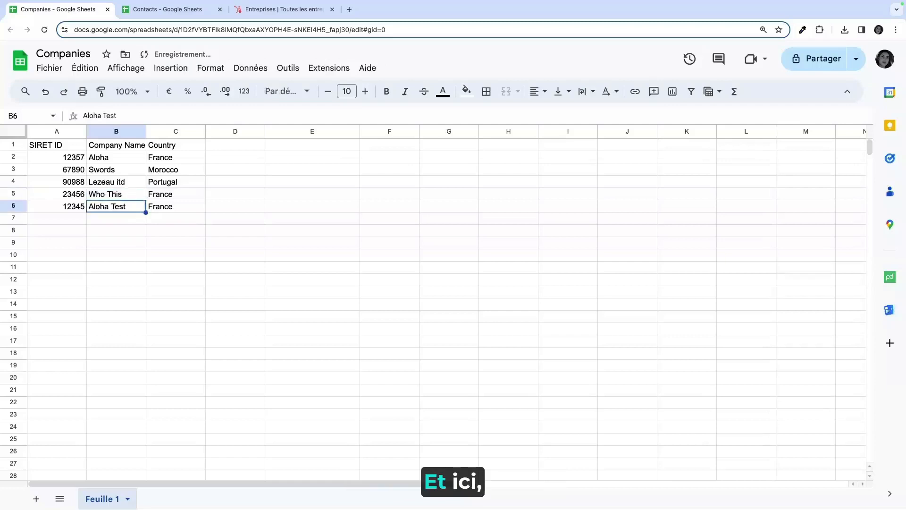
Step: Download the edited Companies spreadsheet as an Excel (.xlsx) file
{"action": "left_click", "coordinate": [49, 66]}
{"action": "mouse_move", "coordinate": [133, 208]}
{"action": "left_click", "coordinate": [258, 223]}
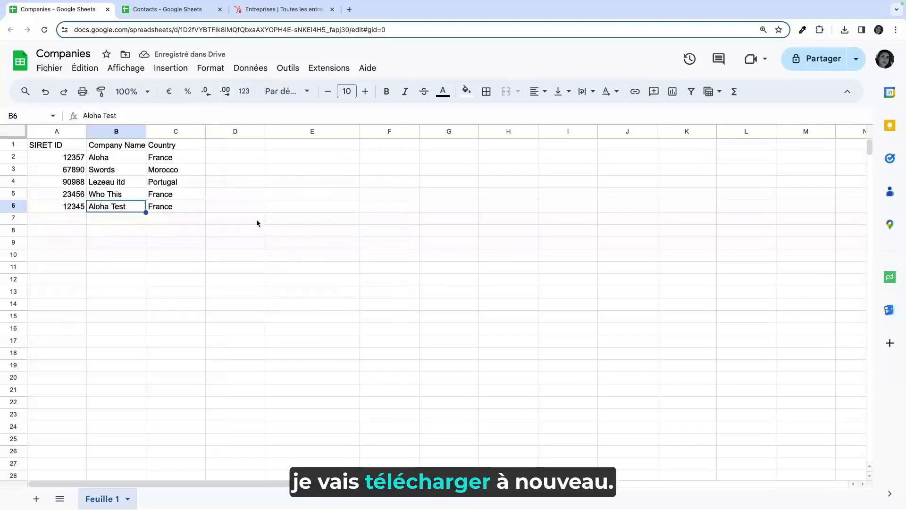
Step: Switch to HubSpot and open both Aloha company records in separate new tabs
{"action": "left_click", "coordinate": [279, 9]}
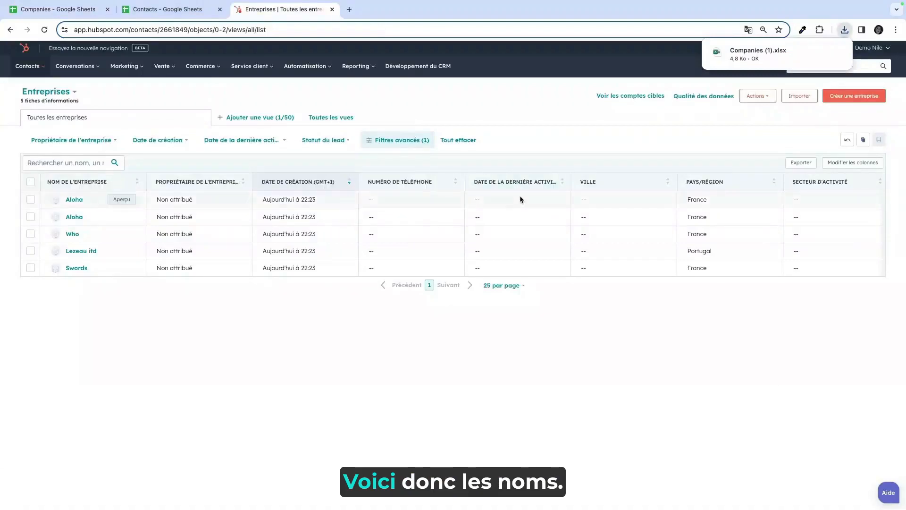
{"action": "right_click", "coordinate": [76, 199]}
{"action": "left_click", "coordinate": [84, 202]}
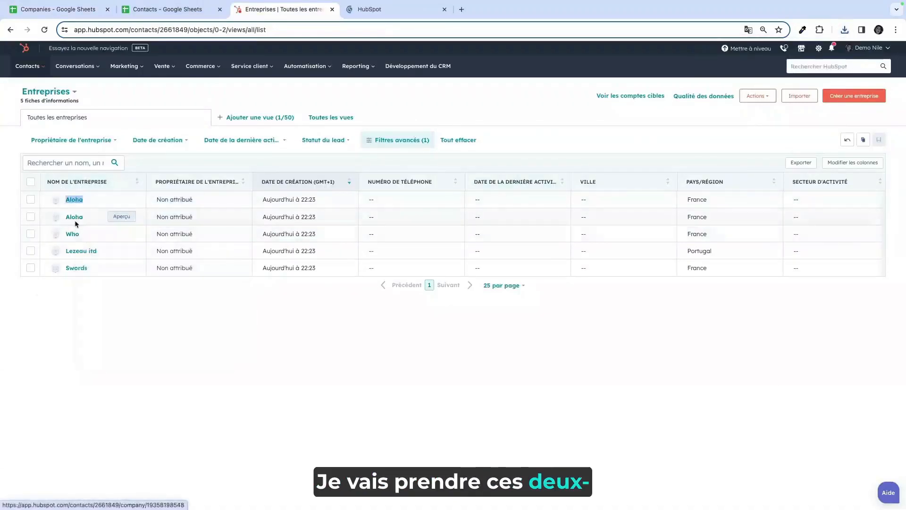
{"action": "right_click", "coordinate": [74, 218]}
{"action": "left_click", "coordinate": [113, 225]}
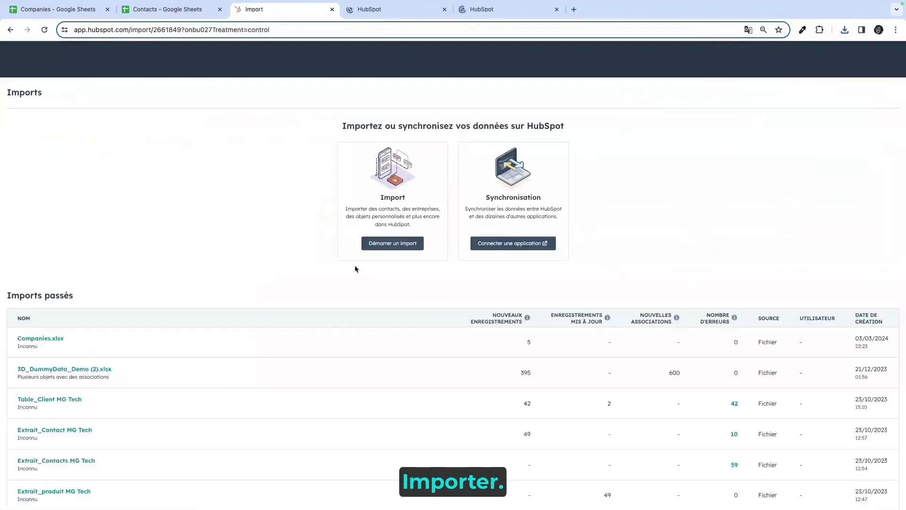
Step: Start a new HubSpot import, choosing to import a file from the computer
{"action": "left_click", "coordinate": [364, 253]}
{"action": "left_click", "coordinate": [344, 228]}
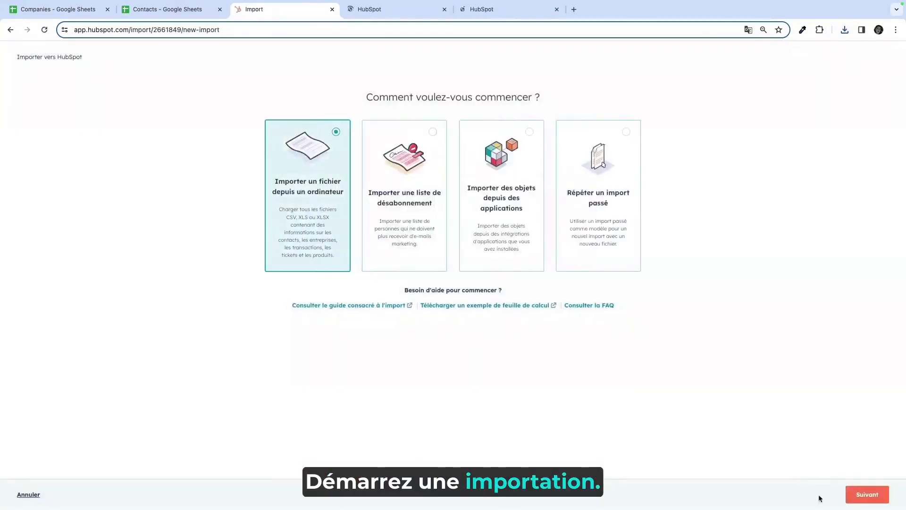
{"action": "left_click", "coordinate": [876, 498]}
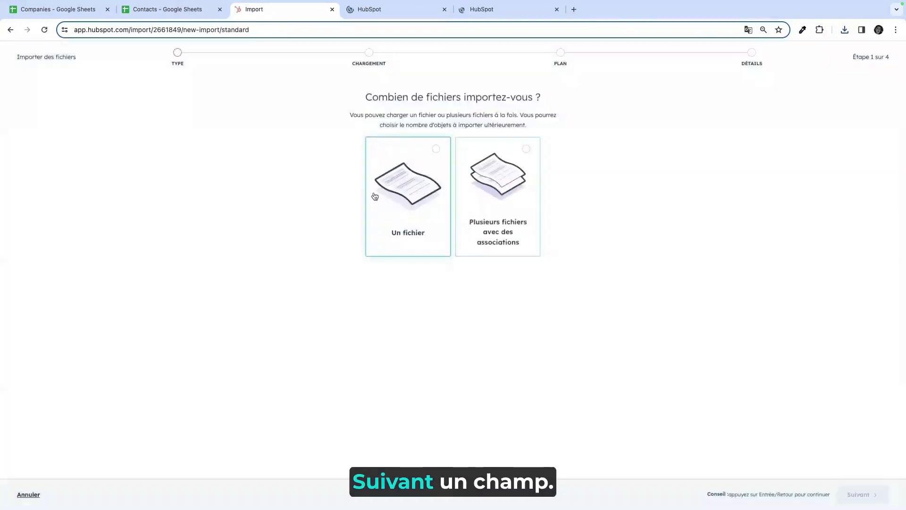
Step: Set the import to one file with one object and select Entreprises as the object to import
{"action": "left_click", "coordinate": [376, 197]}
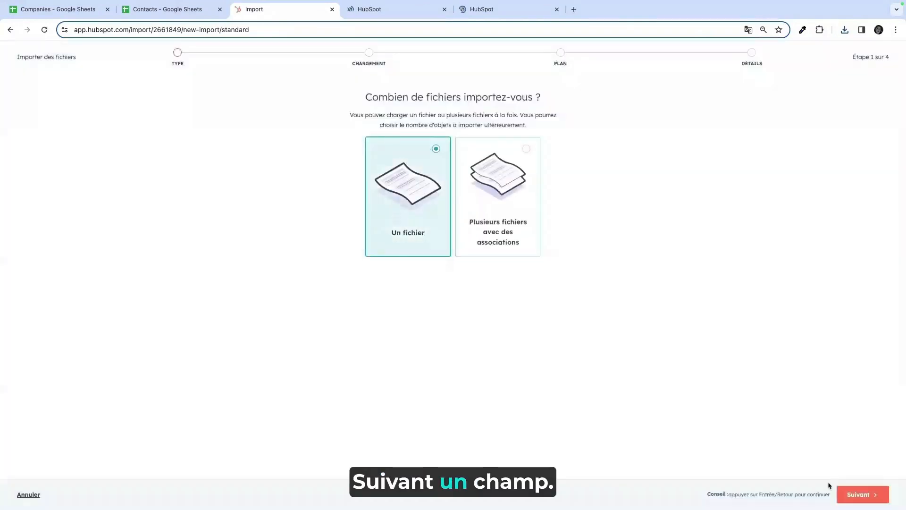
{"action": "left_click", "coordinate": [863, 503]}
{"action": "left_click", "coordinate": [435, 158]}
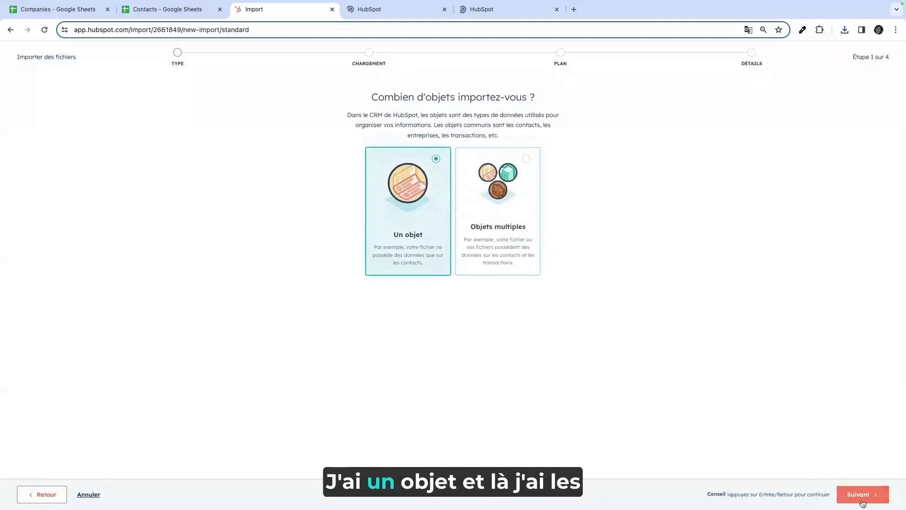
{"action": "left_click", "coordinate": [864, 496]}
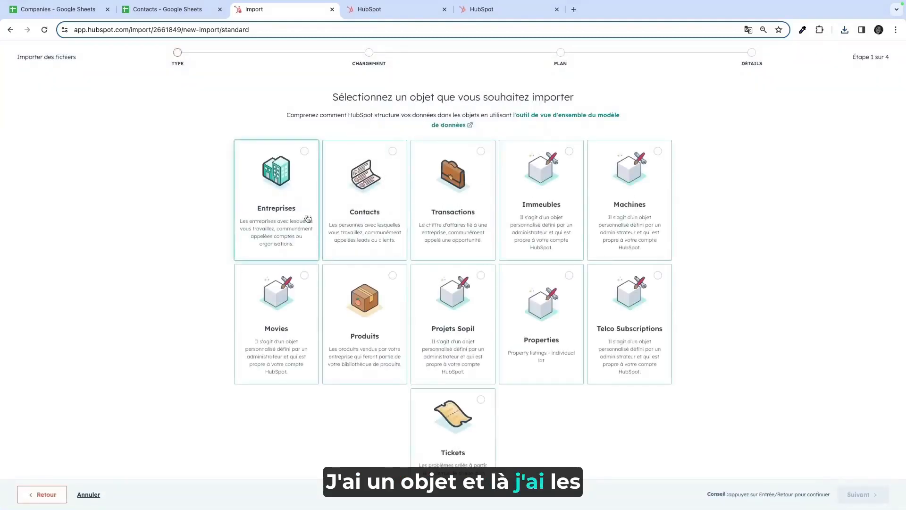
{"action": "left_click", "coordinate": [307, 217]}
{"action": "left_click", "coordinate": [850, 491]}
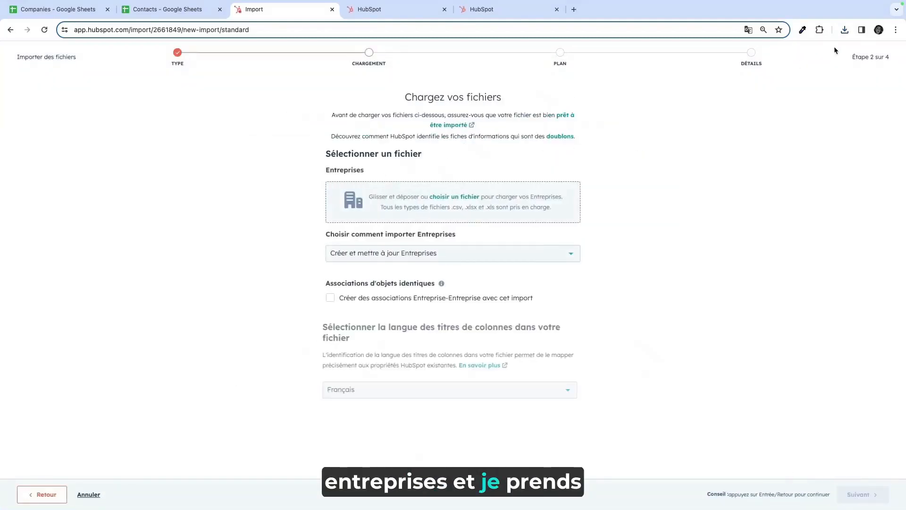
Step: Load the downloaded Companies (1).xlsx as the Entreprises file, accept the column mapping with SIRET ID as Unique Value, and finish the import
{"action": "left_click", "coordinate": [841, 31]}
{"action": "left_click_drag", "start_coordinate": [744, 70], "coordinate": [472, 203]}
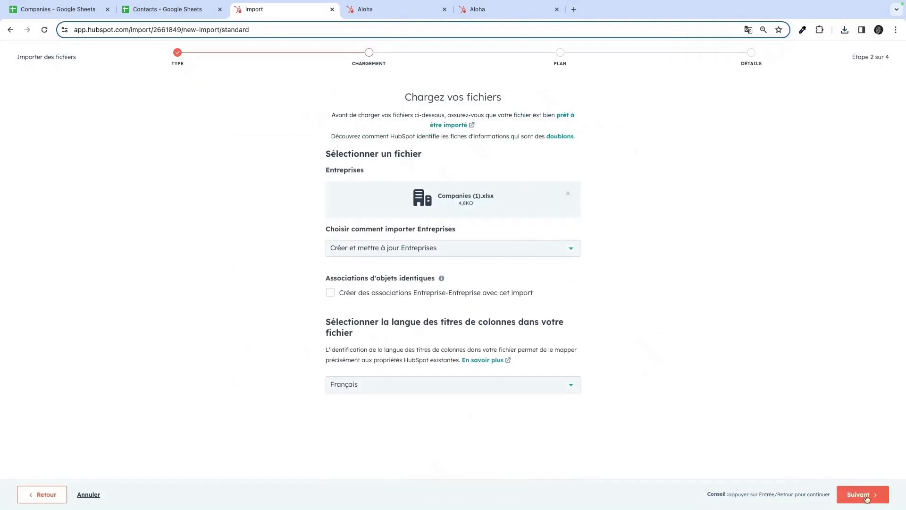
{"action": "left_click", "coordinate": [864, 496]}
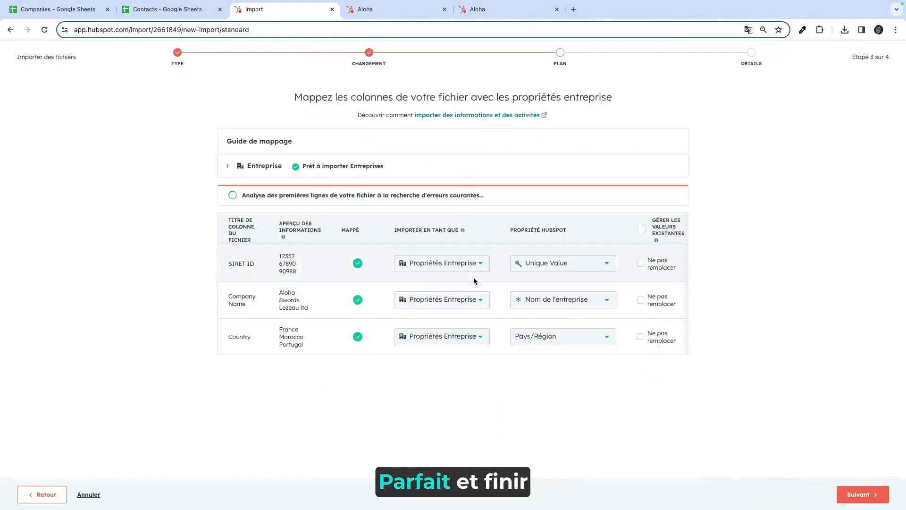
{"action": "left_click", "coordinate": [873, 495]}
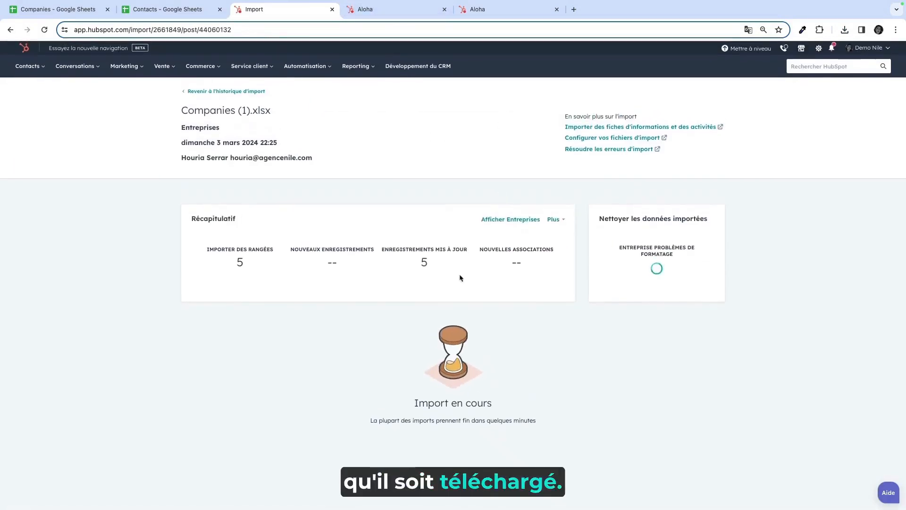
Step: Open the companies list from the import summary and reload both opened Aloha records to check their names
{"action": "left_click", "coordinate": [511, 220]}
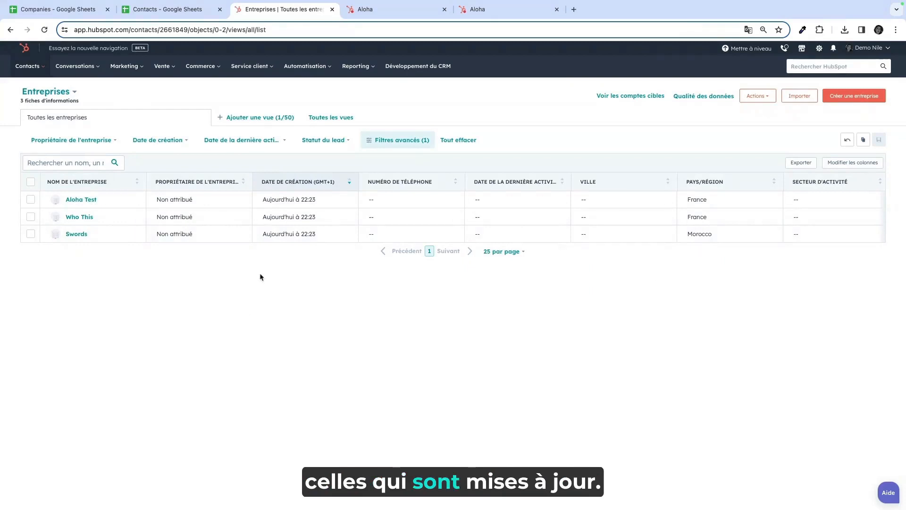
{"action": "left_click", "coordinate": [414, 13]}
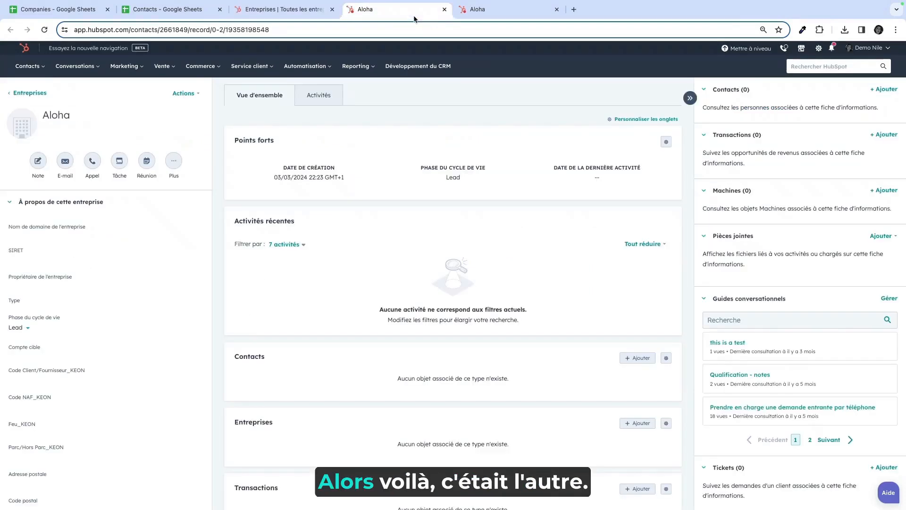
{"action": "left_click", "coordinate": [364, 31]}
{"action": "key", "text": "Return"}
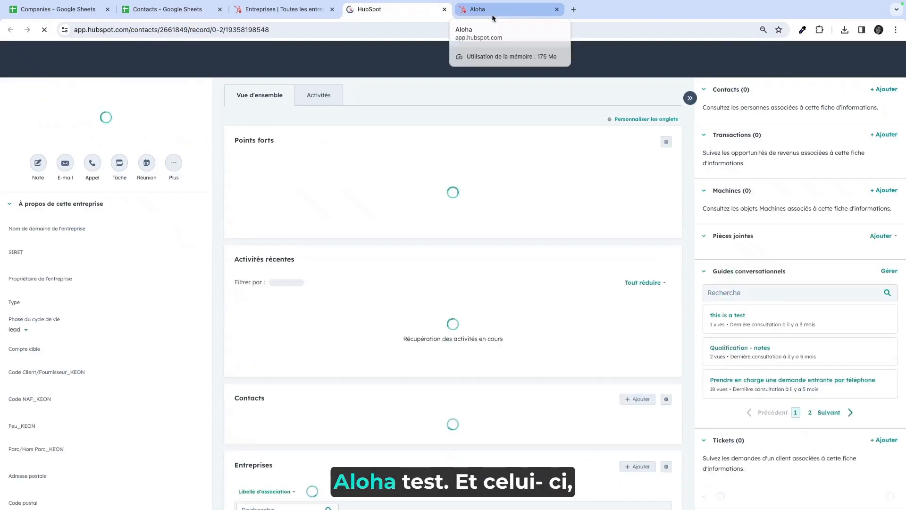
{"action": "left_click", "coordinate": [491, 14]}
{"action": "left_click", "coordinate": [427, 26]}
{"action": "key", "text": "Return"}
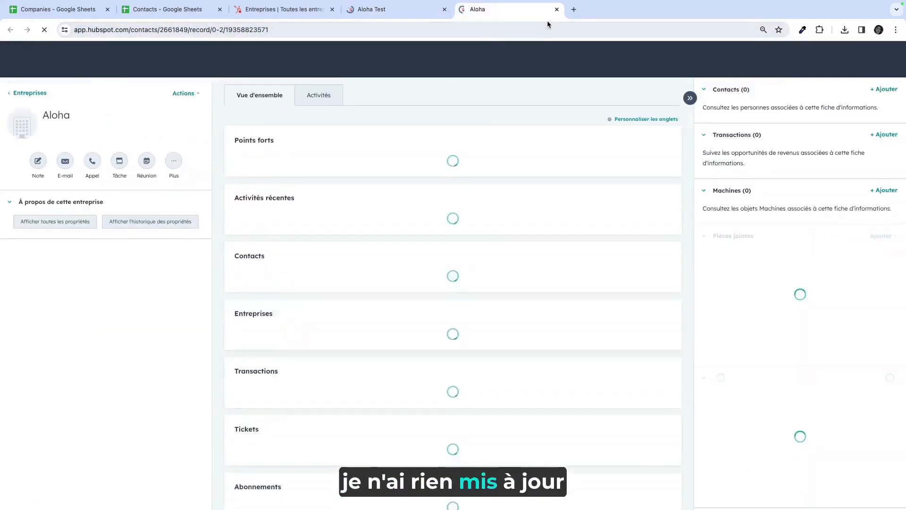
Step: Close the Aloha record, open the Who This company record in a separate browser tab, and display its property history
{"action": "left_click", "coordinate": [557, 9]}
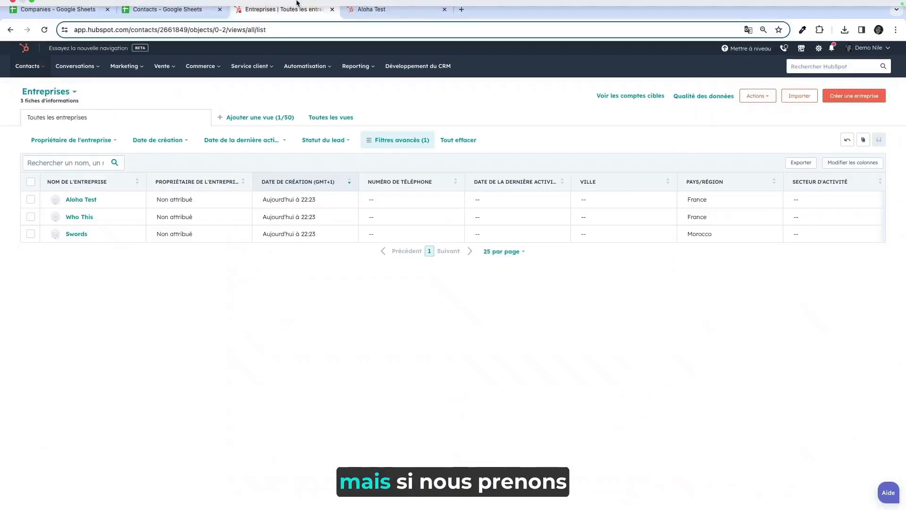
{"action": "right_click", "coordinate": [79, 217]}
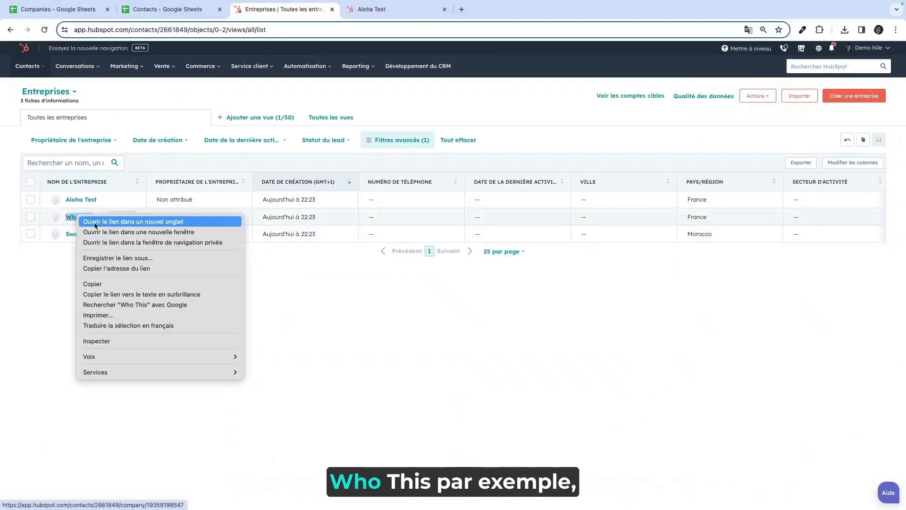
{"action": "left_click", "coordinate": [133, 222]}
{"action": "left_click", "coordinate": [491, 10]}
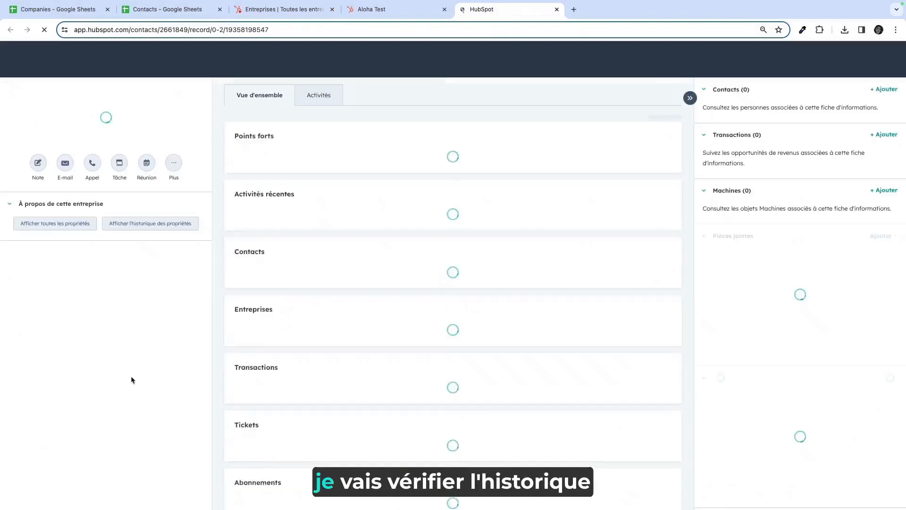
{"action": "scroll", "coordinate": [132, 414], "scroll_direction": "down", "scroll_amount": 3}
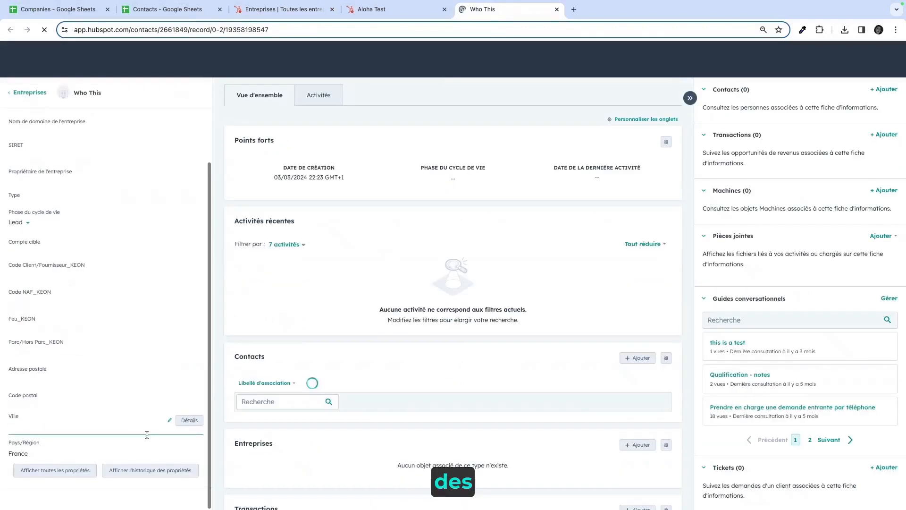
{"action": "left_click", "coordinate": [137, 471]}
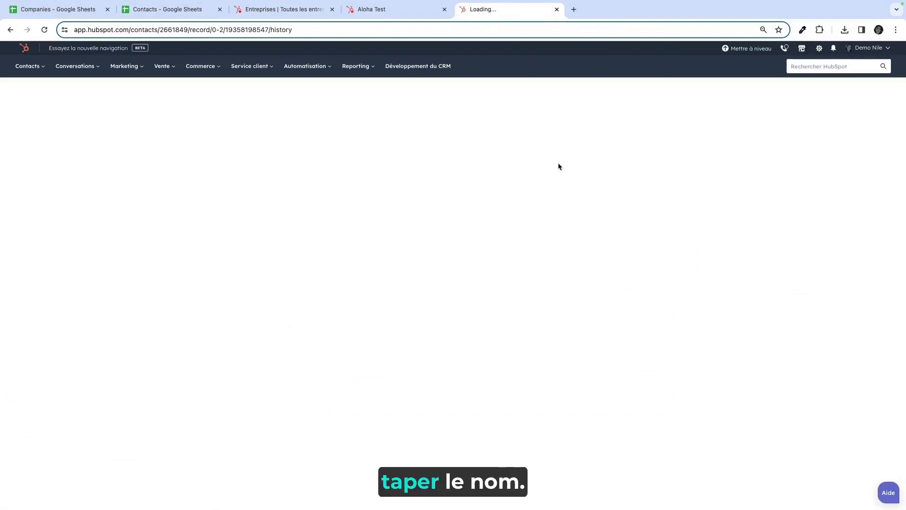
Step: Search the Who This property history for "nom de l'" to examine the company name changes and their import sources
{"action": "type", "text": "name"}
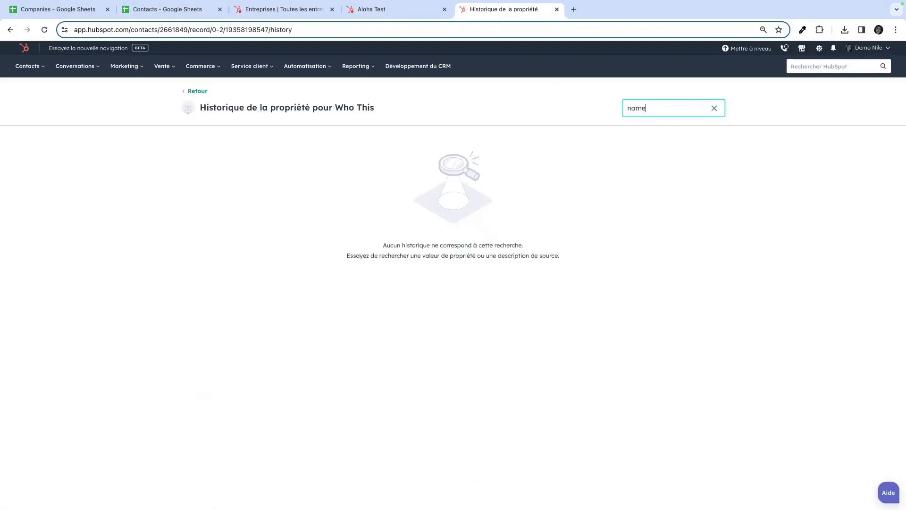
{"action": "type", "text": ",om"}
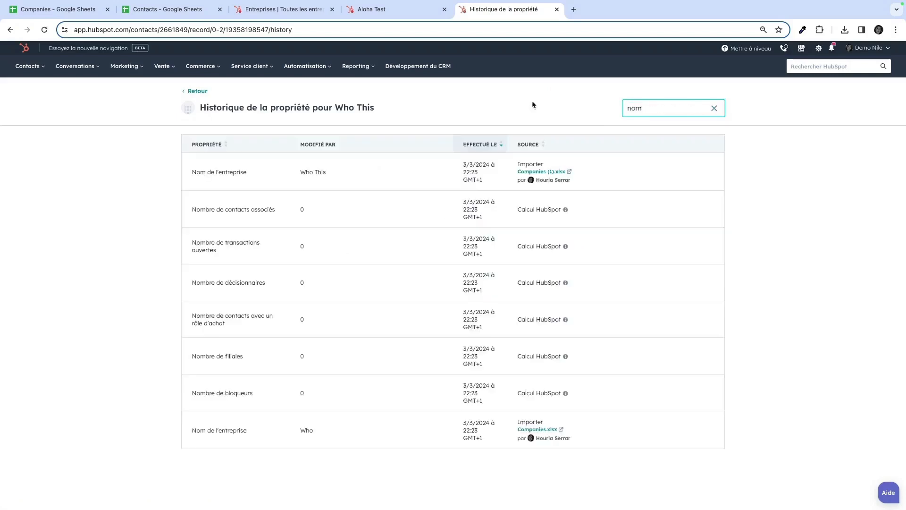
{"action": "type", "text": " d"}
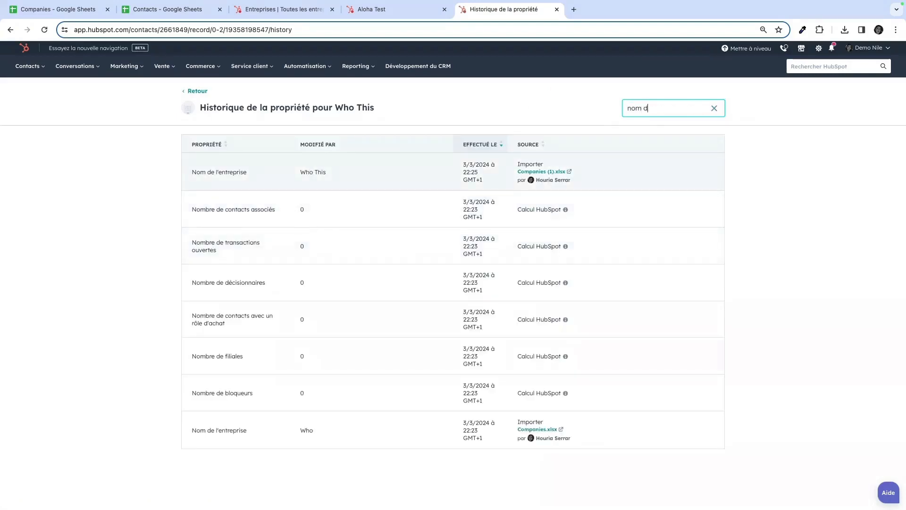
{"action": "type", "text": "e l'"}
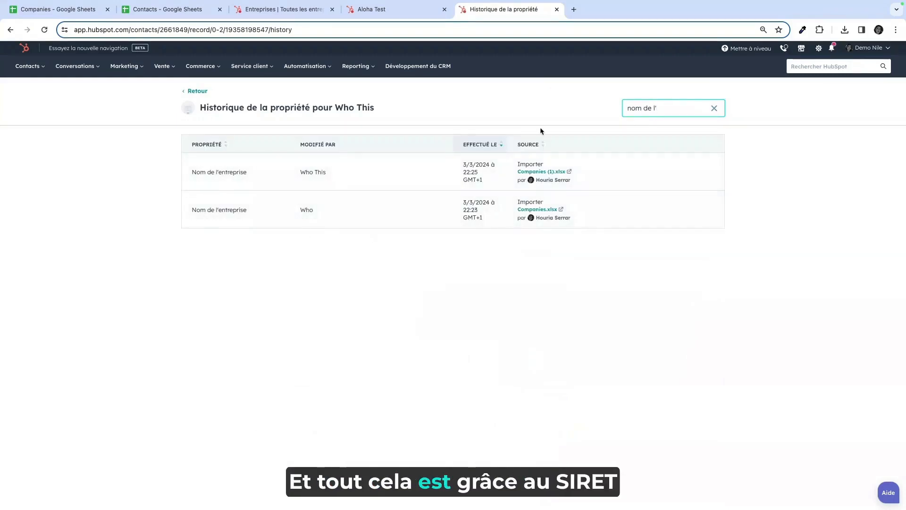
Step: Clear the property history search and return through the Who This record to the companies list
{"action": "left_click", "coordinate": [715, 108]}
{"action": "left_click", "coordinate": [192, 92]}
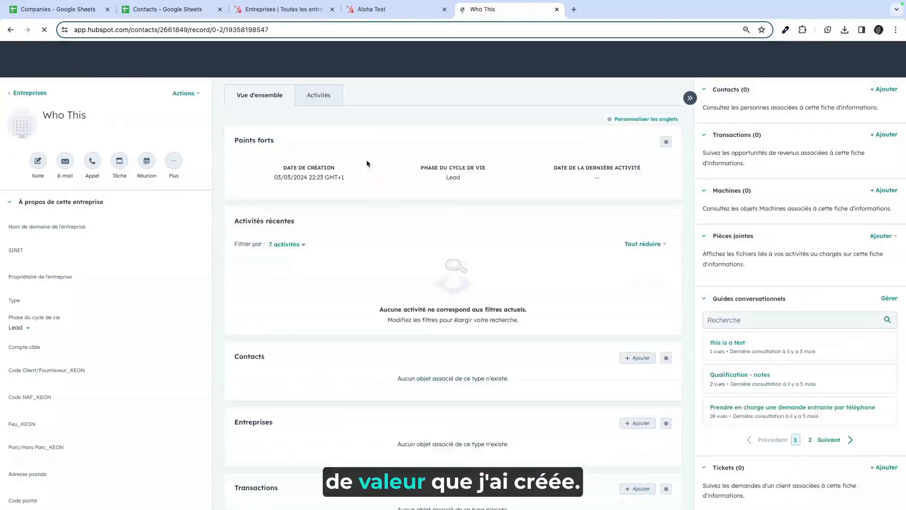
{"action": "left_click", "coordinate": [19, 94]}
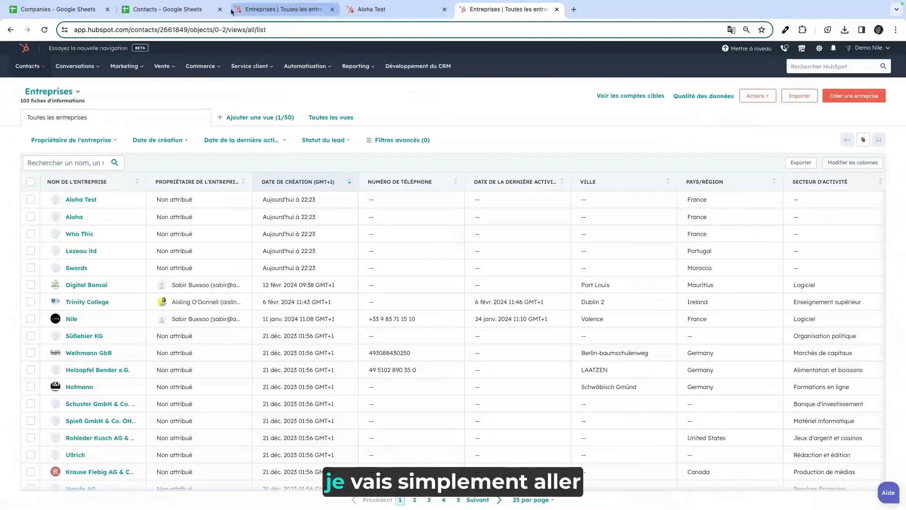
Step: Switch to the Contacts sheet in Google Sheets and rename the header in cell A1 to "SIRET ID / company"
{"action": "left_click", "coordinate": [208, 10]}
{"action": "left_click", "coordinate": [50, 68]}
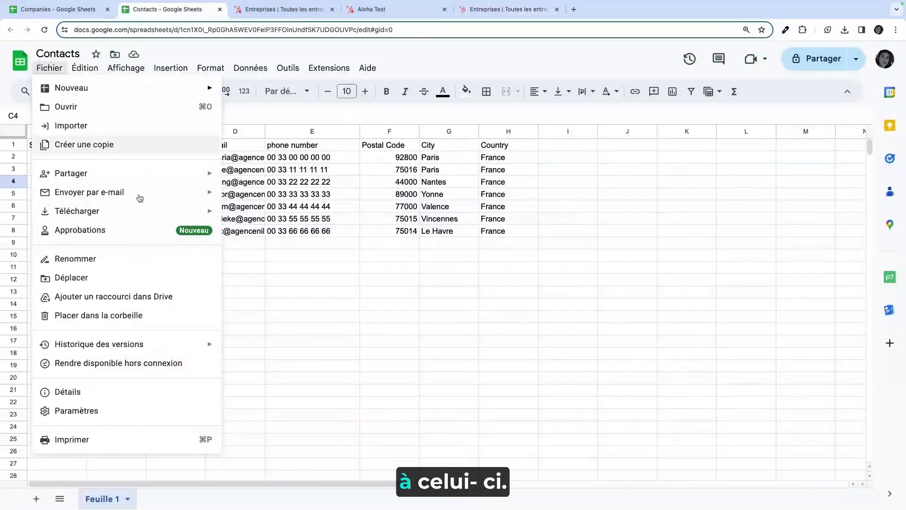
{"action": "left_click", "coordinate": [304, 218]}
{"action": "left_click", "coordinate": [62, 146]}
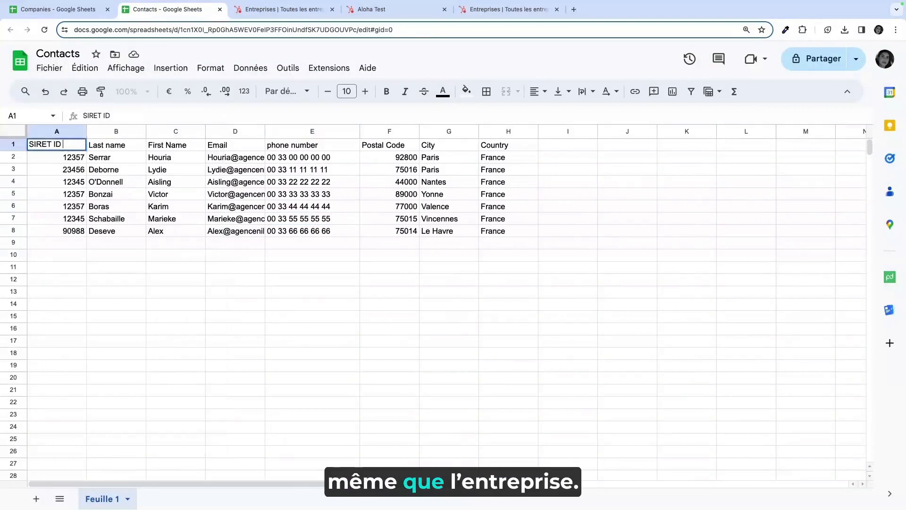
{"action": "type", "text": "/ comp"}
{"action": "key", "text": "Return"}
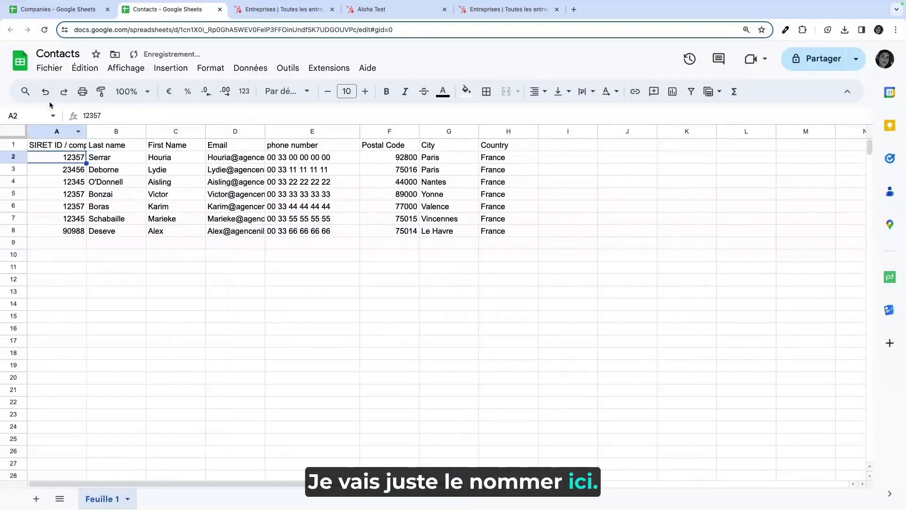
Step: Download the Contacts spreadsheet as a Microsoft Excel (XLSX) file
{"action": "left_click", "coordinate": [49, 67]}
{"action": "mouse_move", "coordinate": [160, 214]}
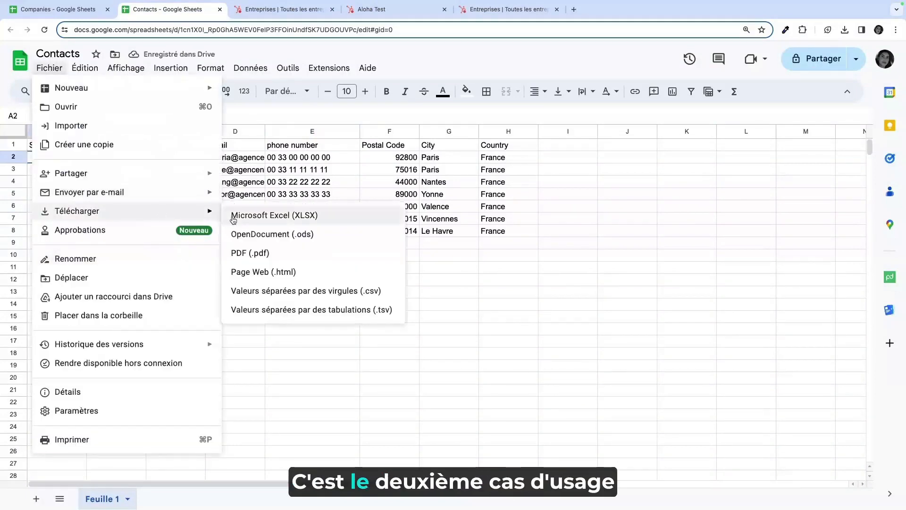
{"action": "left_click", "coordinate": [271, 213]}
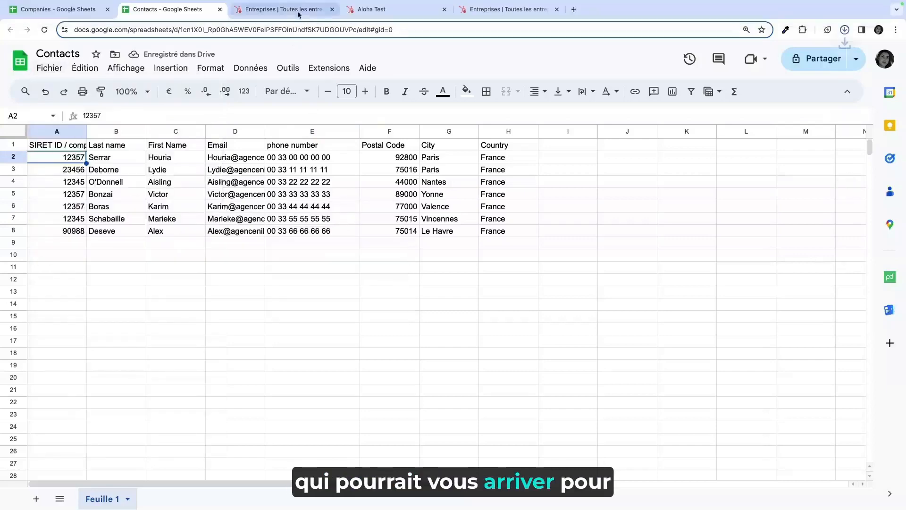
Step: Switch to the HubSpot companies list and start a new import of one file from the computer
{"action": "left_click", "coordinate": [265, 9]}
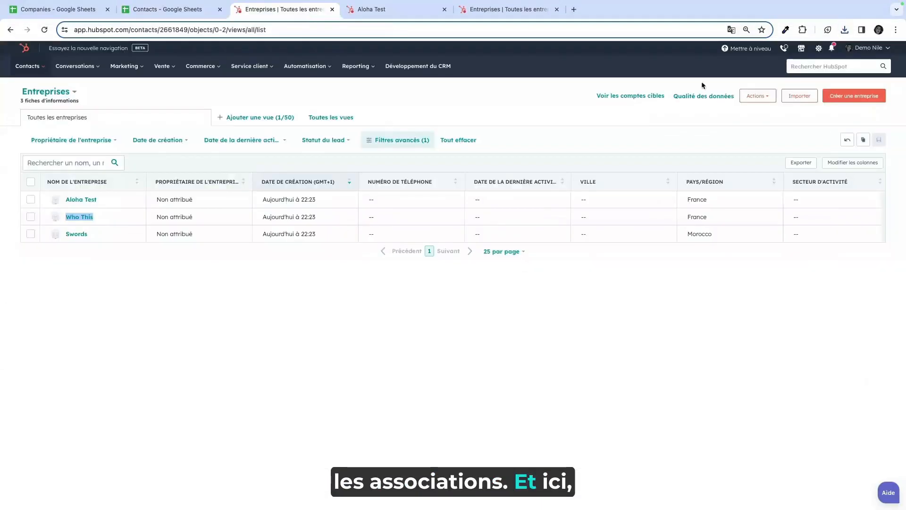
{"action": "left_click", "coordinate": [798, 98]}
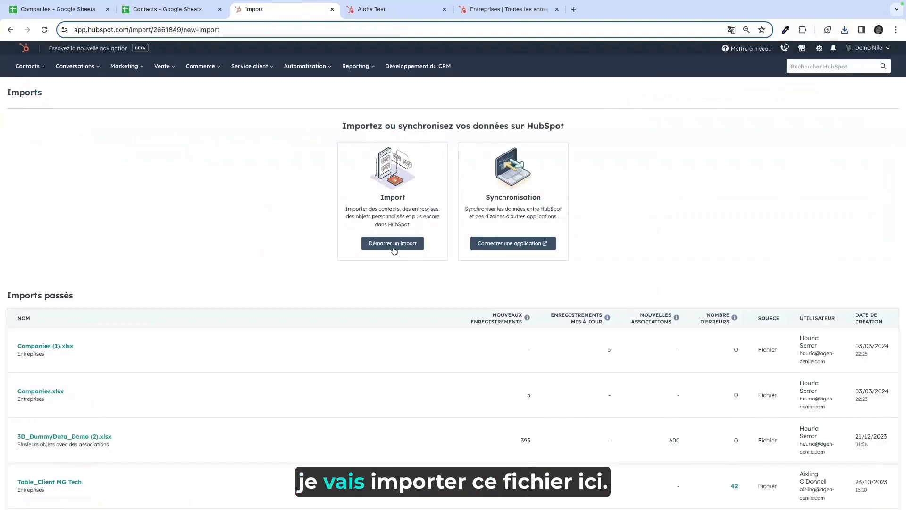
{"action": "left_click", "coordinate": [392, 244]}
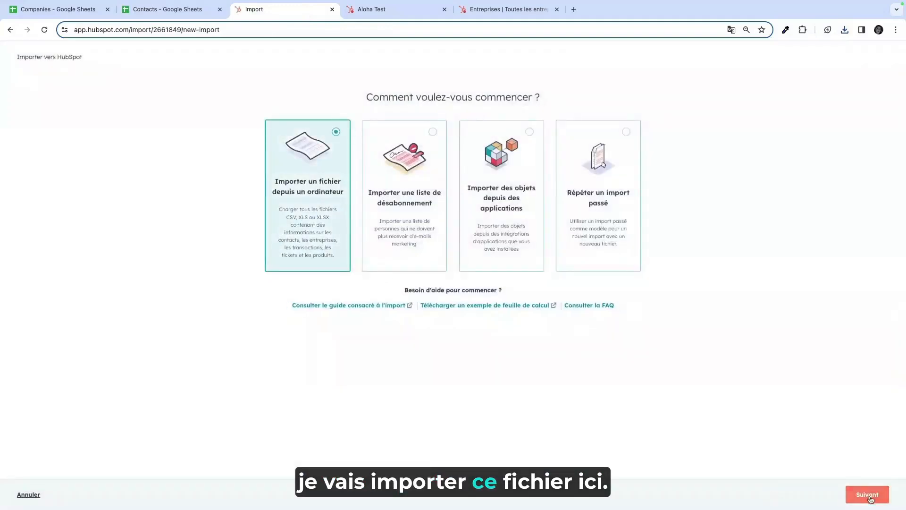
{"action": "left_click", "coordinate": [871, 499]}
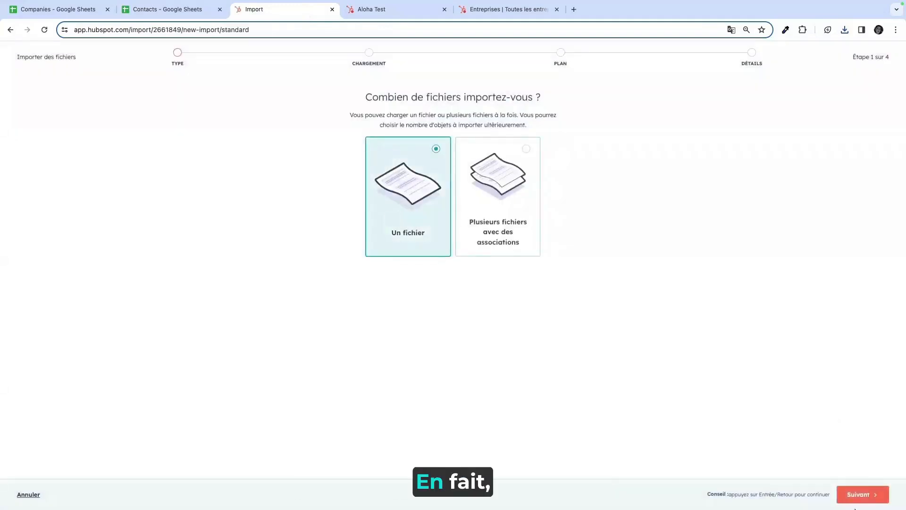
{"action": "left_click", "coordinate": [859, 496]}
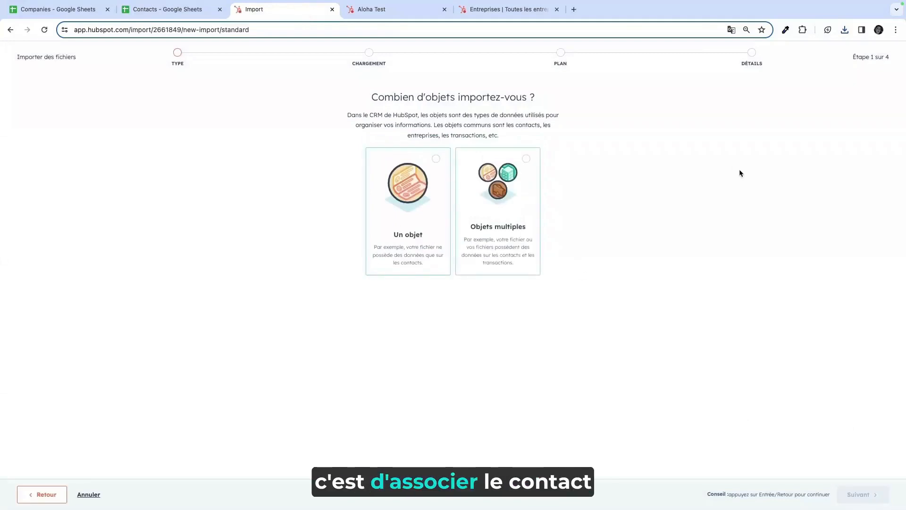
Step: Set the import to multiple objects and select Entreprises and Contacts as the objects to import and associate
{"action": "left_click", "coordinate": [471, 228]}
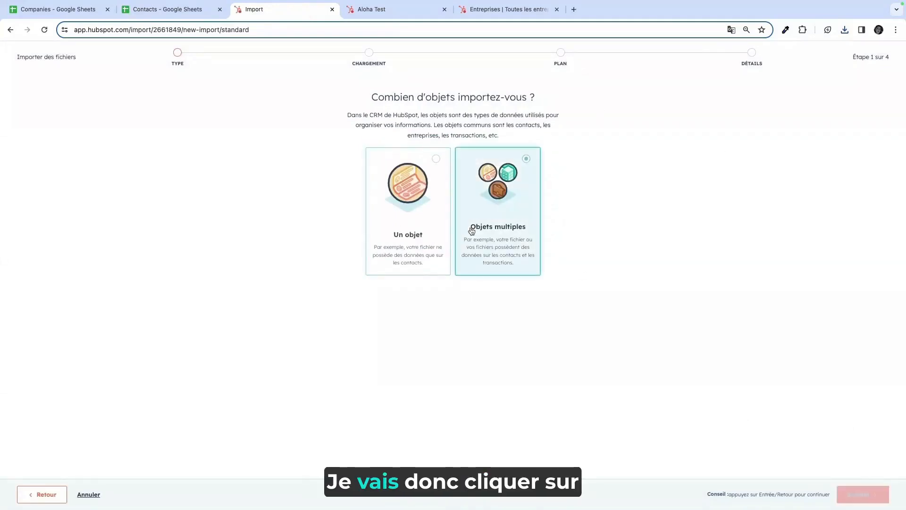
{"action": "left_click", "coordinate": [858, 496]}
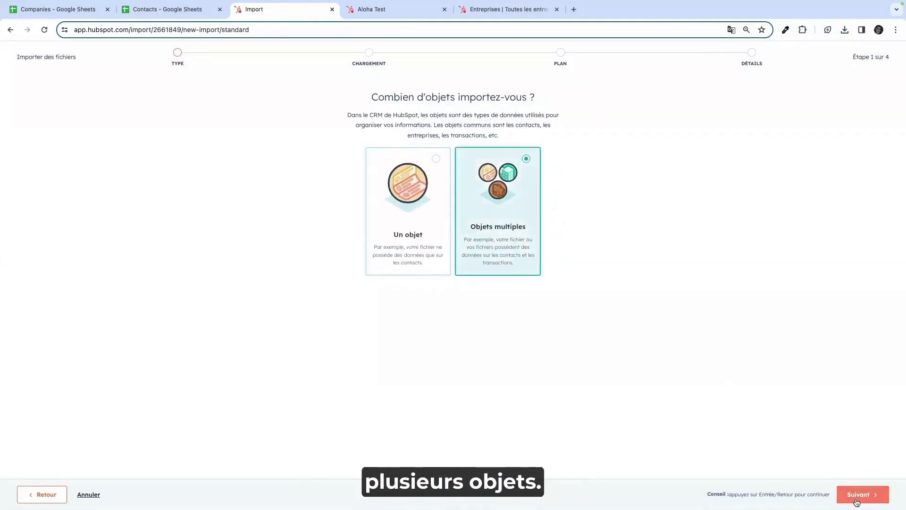
{"action": "left_click", "coordinate": [237, 238]}
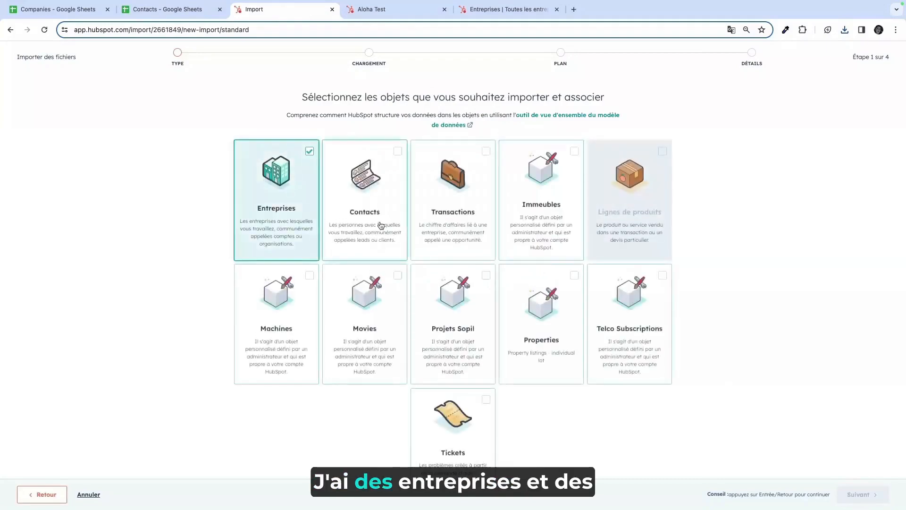
{"action": "left_click", "coordinate": [381, 228]}
{"action": "left_click", "coordinate": [856, 493]}
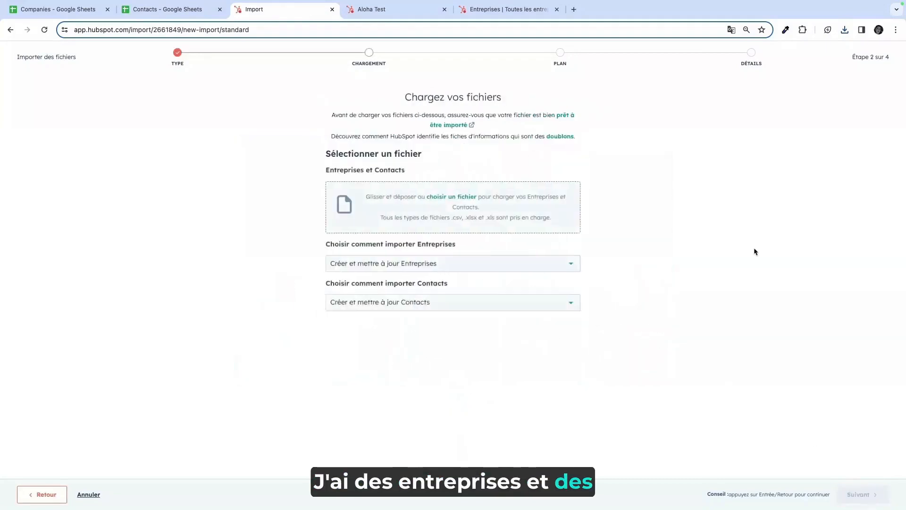
Step: Load the downloaded Contacts.xlsx as the Entreprises et Contacts file and continue to the column mapping
{"action": "left_click", "coordinate": [844, 30]}
{"action": "left_click_drag", "start_coordinate": [502, 199], "coordinate": [503, 199]}
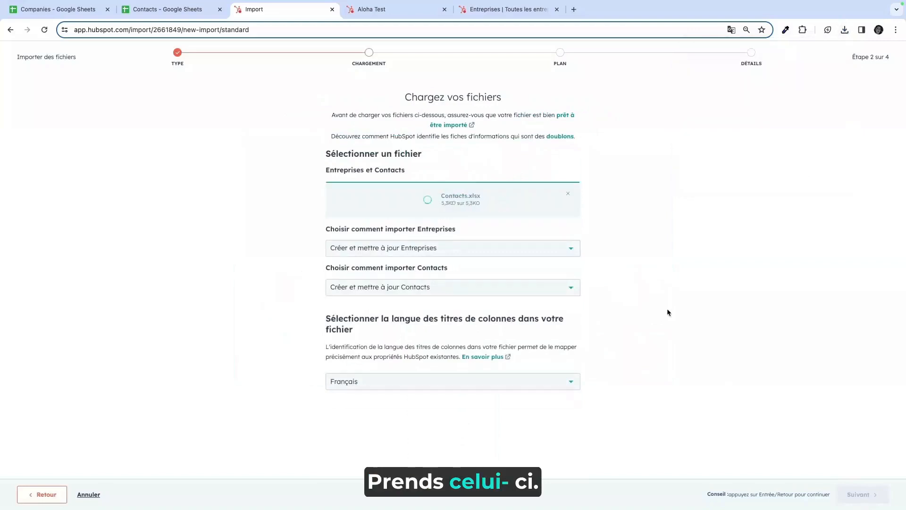
{"action": "left_click", "coordinate": [862, 495]}
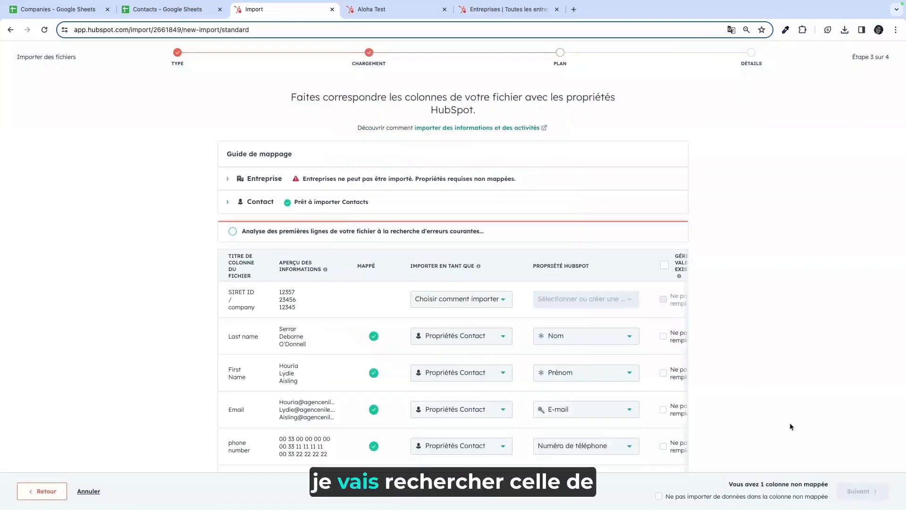
Step: Map the SIRET ID / company column to the company property Unique Value, check the other column mappings, and accept them
{"action": "left_click", "coordinate": [467, 299]}
{"action": "left_click", "coordinate": [488, 340]}
{"action": "left_click", "coordinate": [565, 298]}
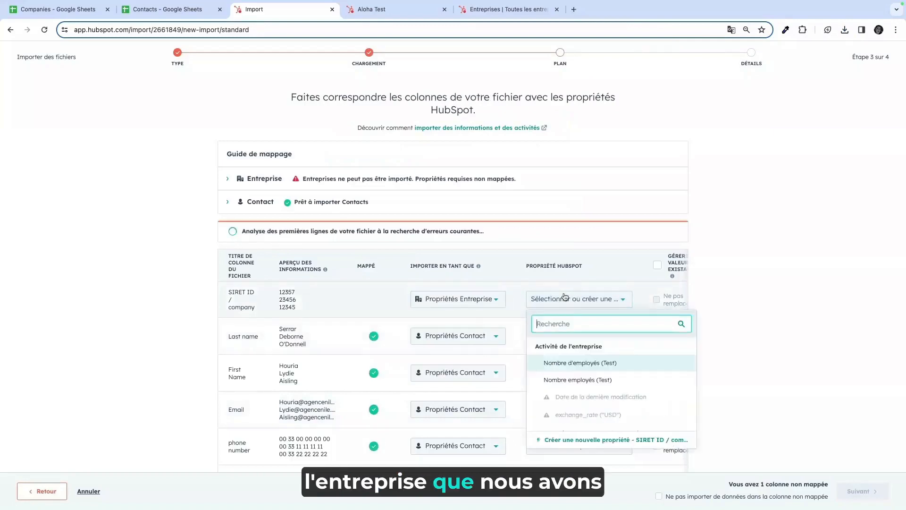
{"action": "type", "text": "unique"}
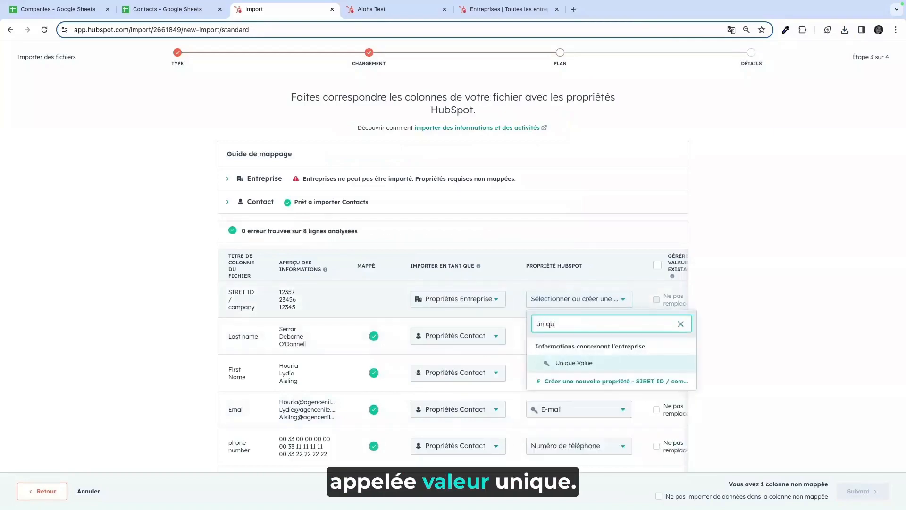
{"action": "key", "text": "Return"}
{"action": "scroll", "coordinate": [415, 341], "scroll_direction": "down", "scroll_amount": 3}
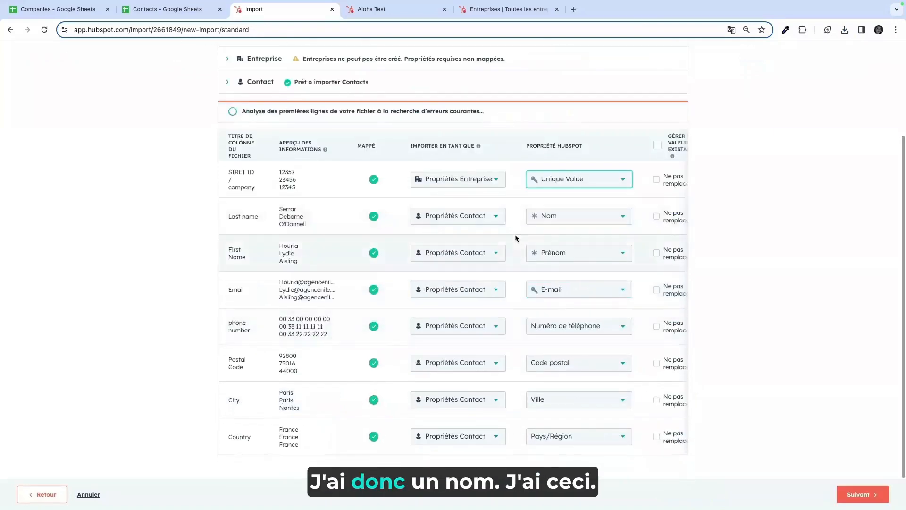
{"action": "mouse_move", "coordinate": [566, 266]}
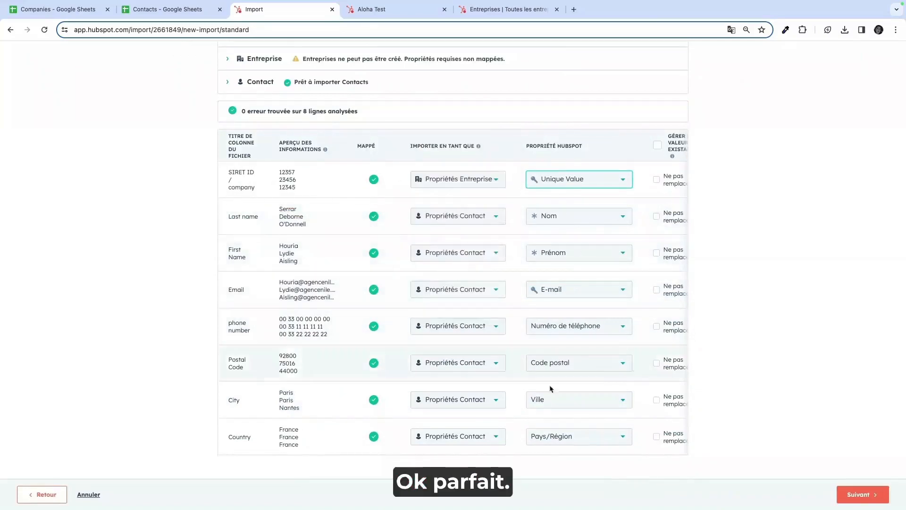
{"action": "left_click", "coordinate": [878, 495]}
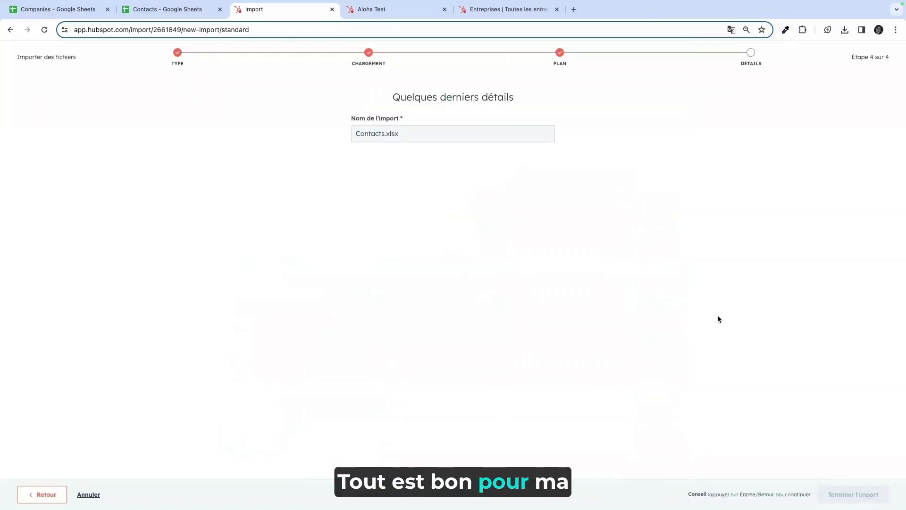
Step: Set the legal basis for processing contact data to "Intérêt légitime - autre" and finish the import
{"action": "left_click", "coordinate": [514, 183]}
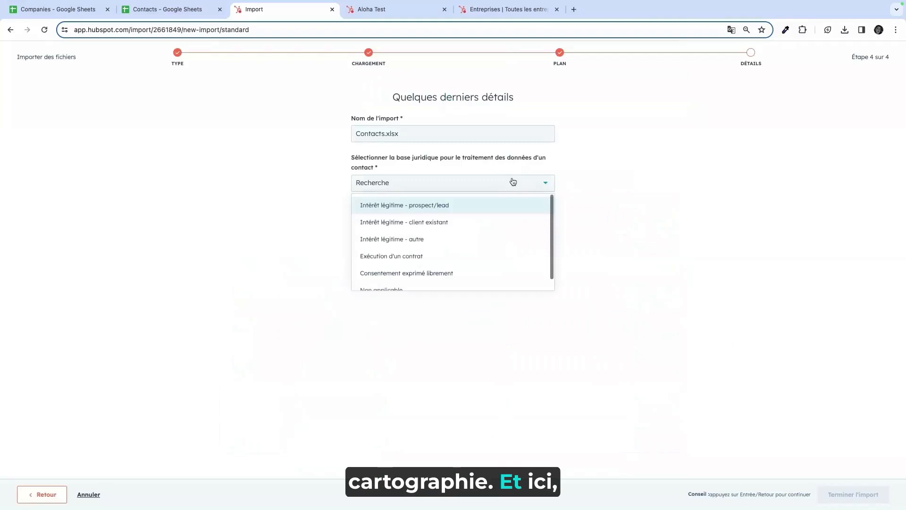
{"action": "left_click", "coordinate": [429, 238]}
{"action": "left_click", "coordinate": [862, 503]}
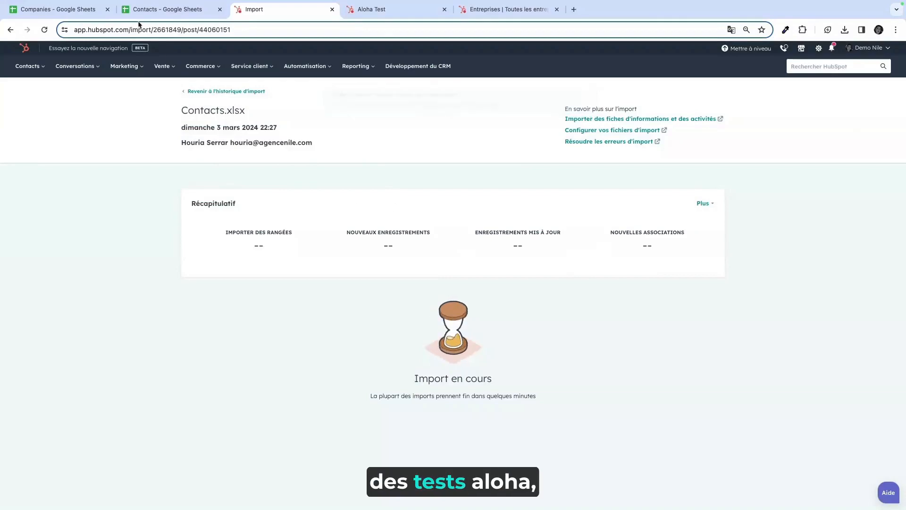
Step: Compare the Companies and Contacts sheets to identify which contacts carry the SIRET ID of the company Aloha Test
{"action": "left_click", "coordinate": [143, 10]}
{"action": "left_click", "coordinate": [72, 8]}
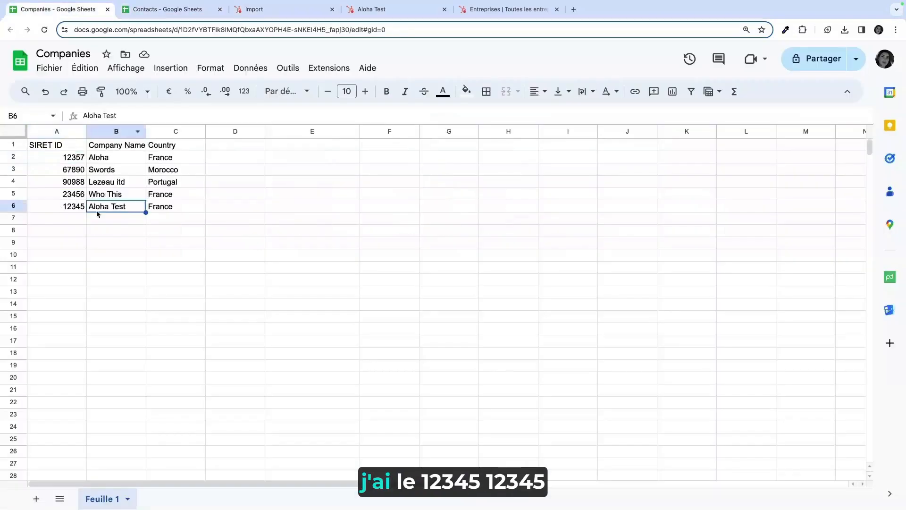
{"action": "left_click", "coordinate": [162, 11]}
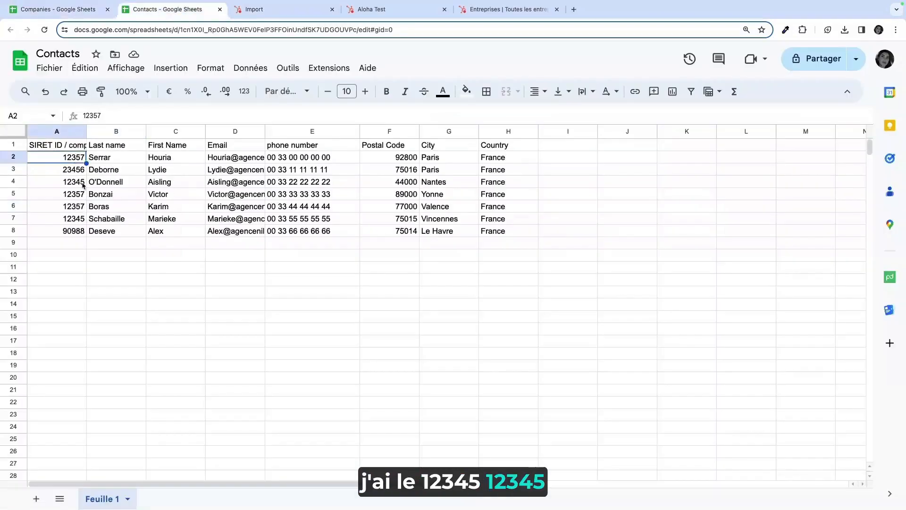
{"action": "left_click", "coordinate": [73, 220]}
{"action": "left_click", "coordinate": [19, 219]}
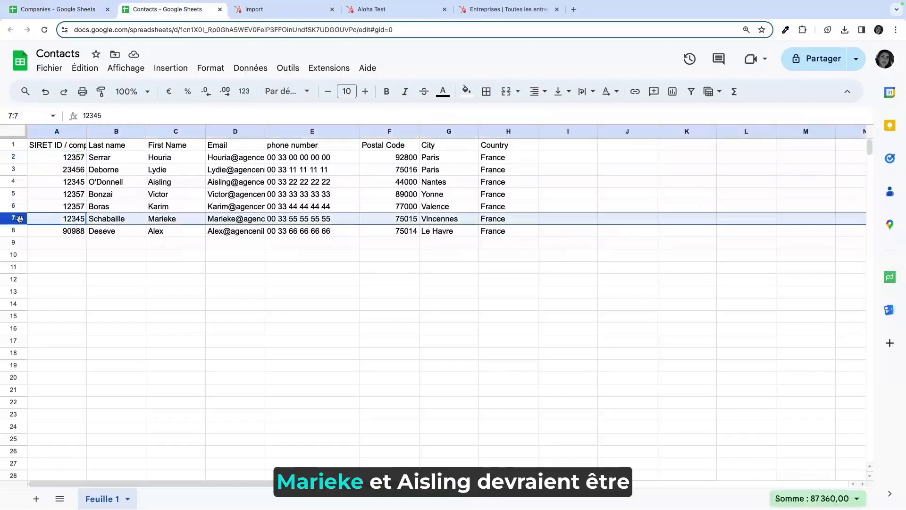
{"action": "left_click", "coordinate": [174, 185]}
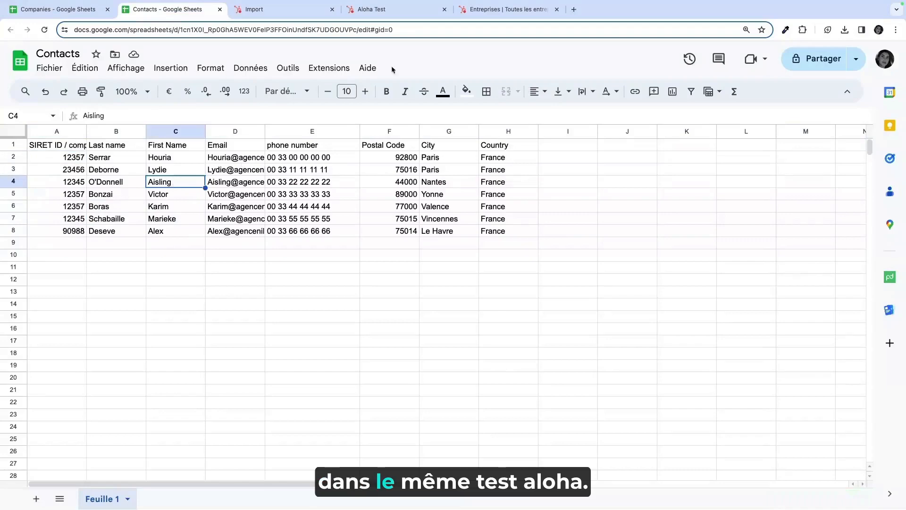
Step: Reload the Aloha Test company record in HubSpot and check its associated contacts against the matching SIRET ID rows in the Contacts sheet
{"action": "left_click", "coordinate": [378, 9]}
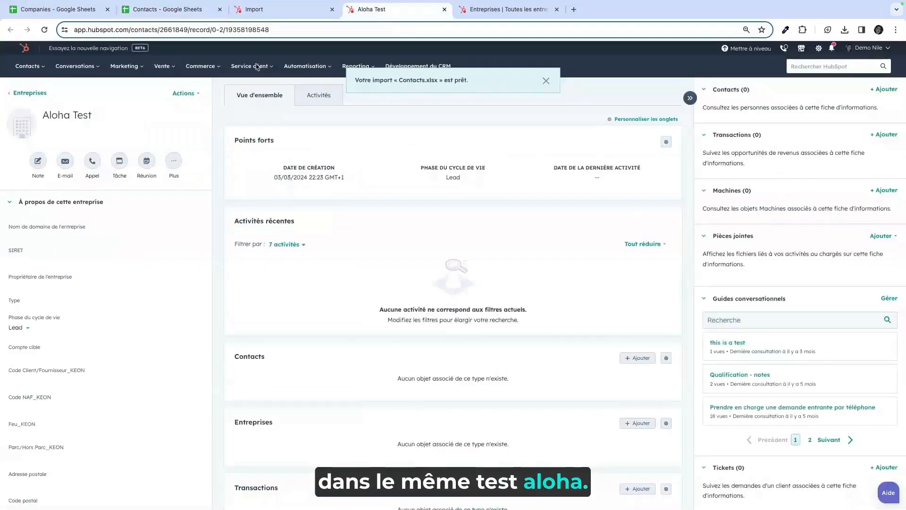
{"action": "key", "text": "Return"}
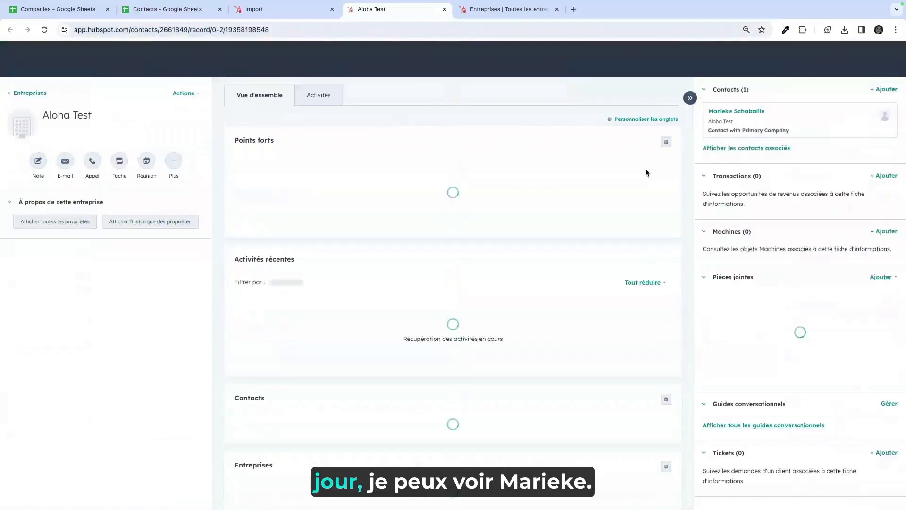
{"action": "left_click", "coordinate": [179, 10]}
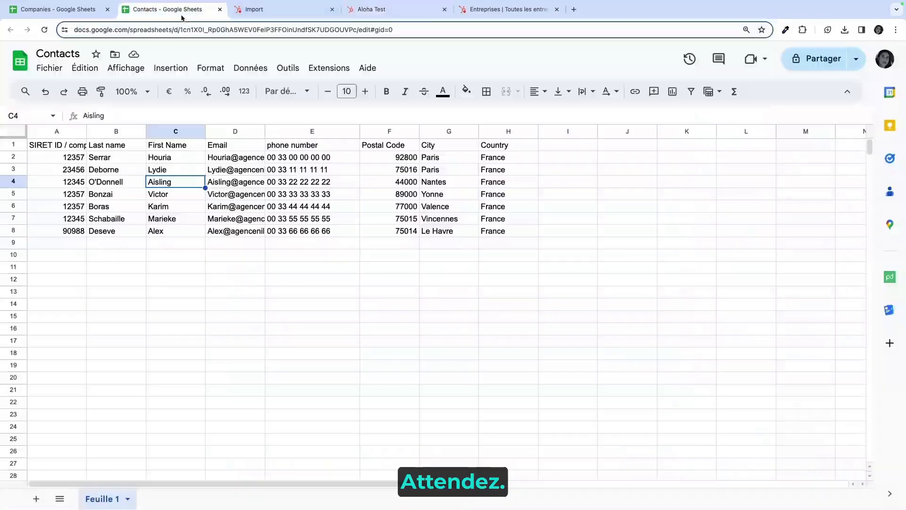
{"action": "left_click", "coordinate": [63, 183]}
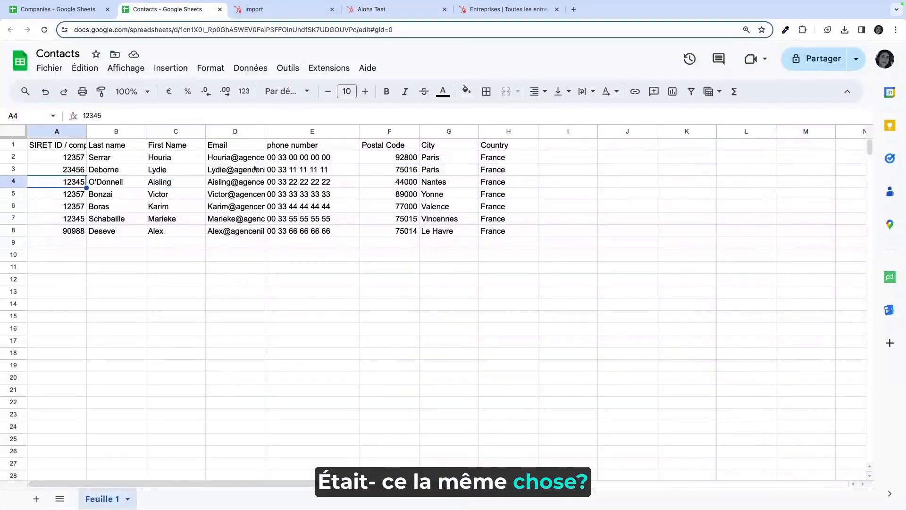
{"action": "left_click", "coordinate": [373, 10]}
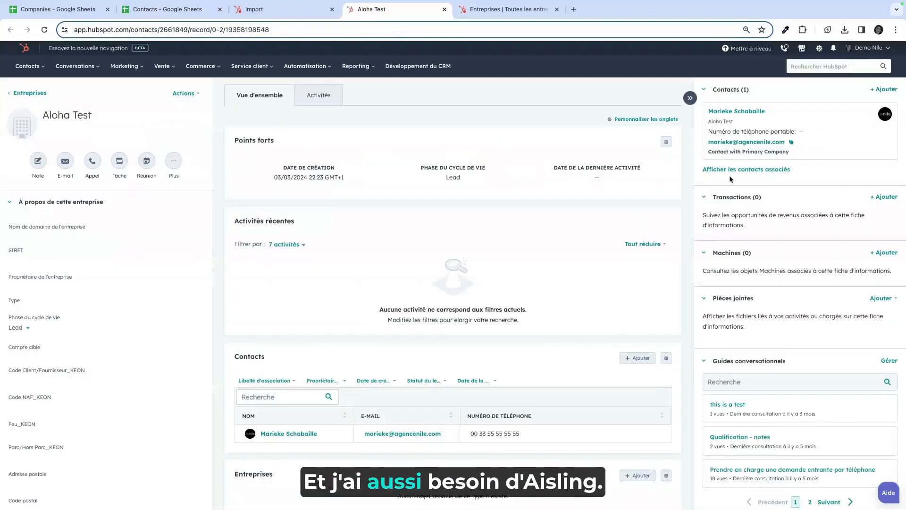
{"action": "left_click", "coordinate": [360, 30]}
{"action": "key", "text": "Return"}
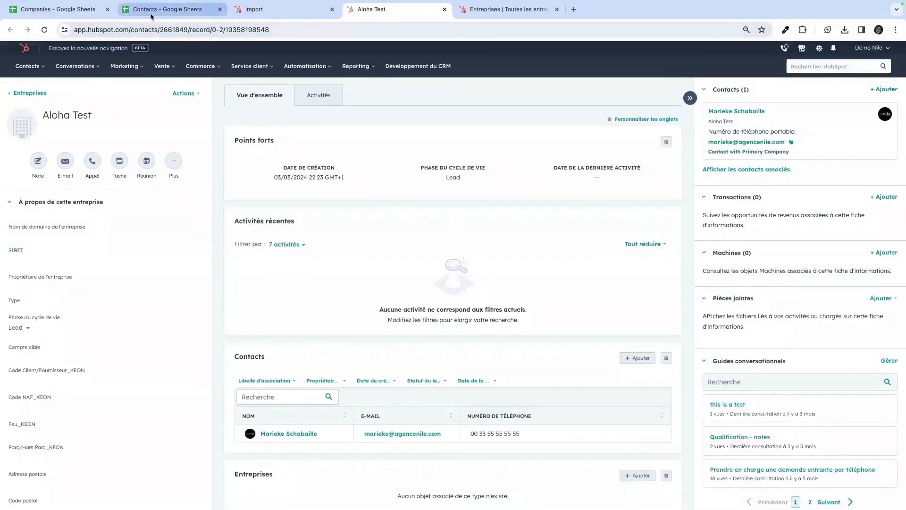
Step: Consult the help article for the error in the Contacts.xlsx import results, and display the contact records imported from the file
{"action": "left_click", "coordinate": [170, 9]}
{"action": "left_click", "coordinate": [267, 12]}
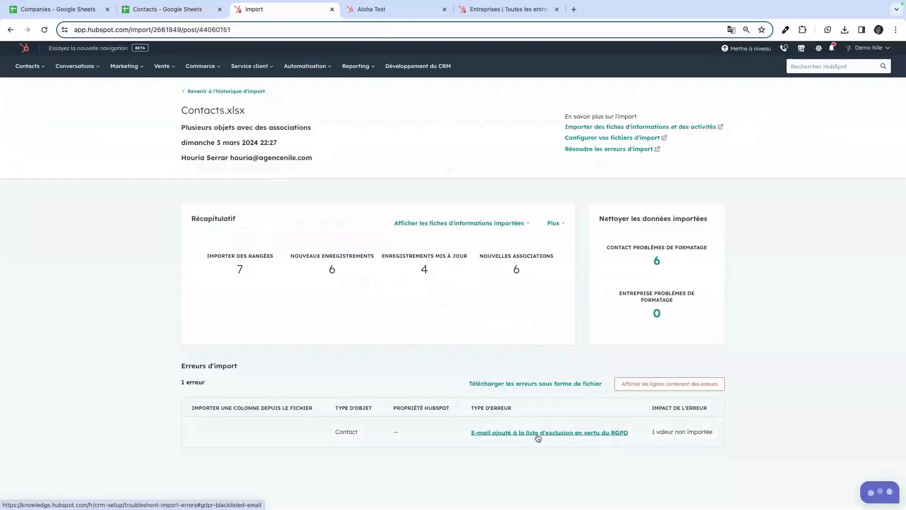
{"action": "left_click", "coordinate": [510, 432]}
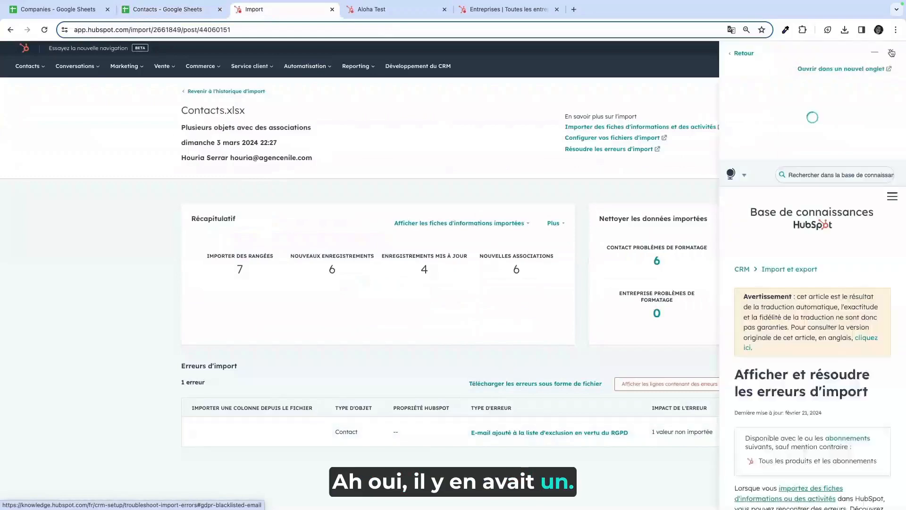
{"action": "left_click", "coordinate": [874, 53]}
{"action": "left_click", "coordinate": [465, 224]}
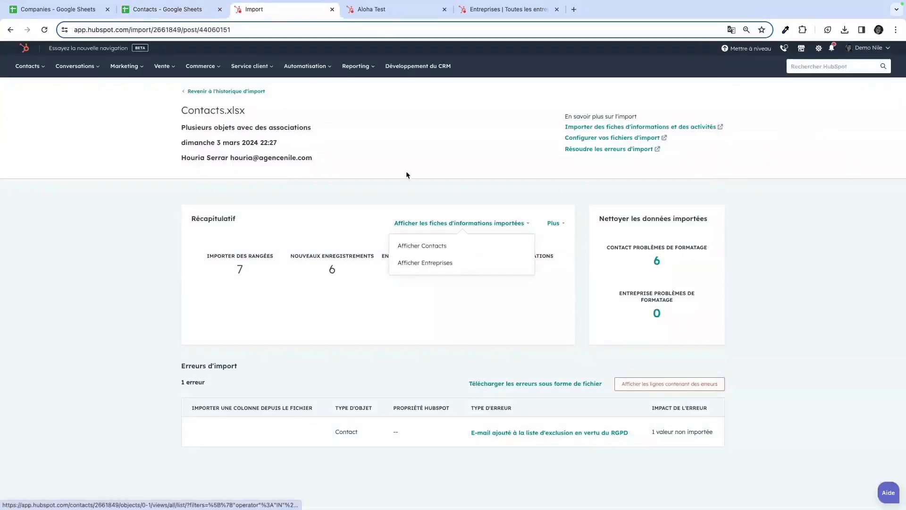
{"action": "left_click", "coordinate": [425, 249]}
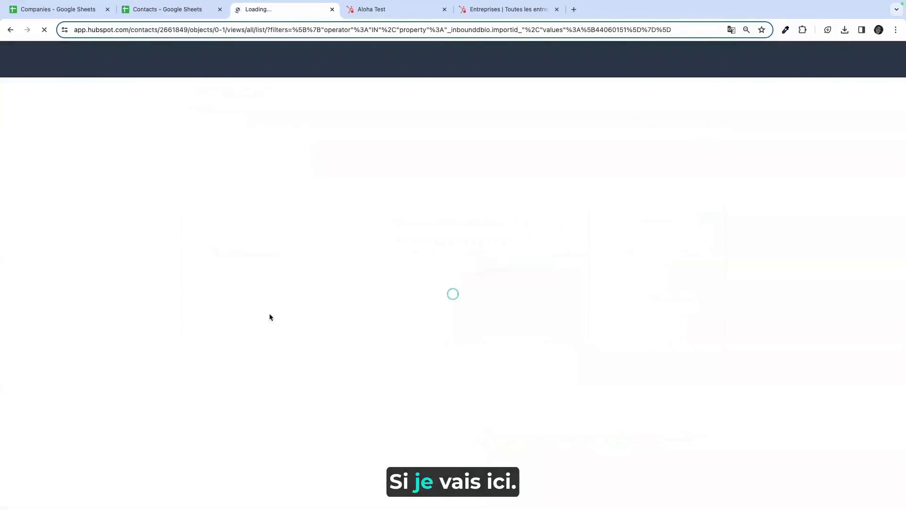